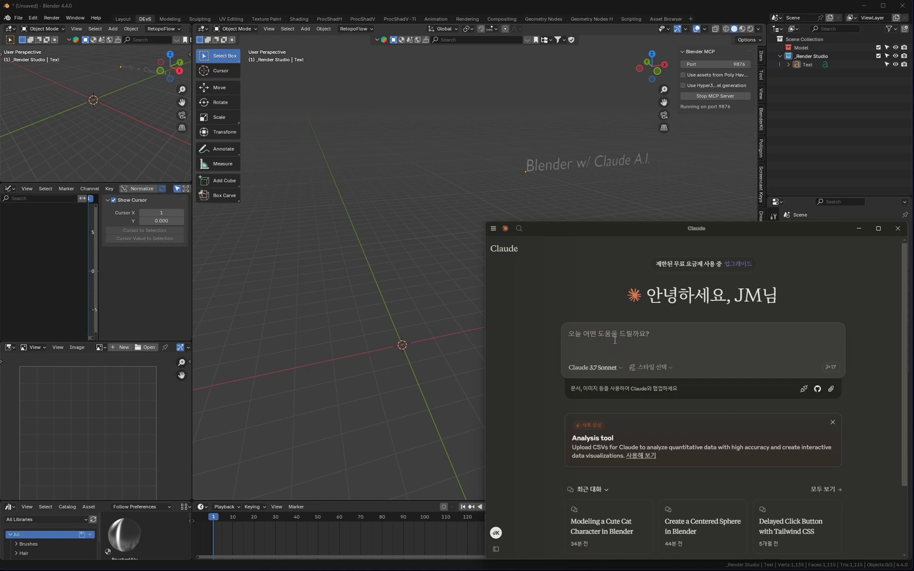
Ask Claude to create a cat character in Blender and allow its Blender tools for this chat.
text(blender에)
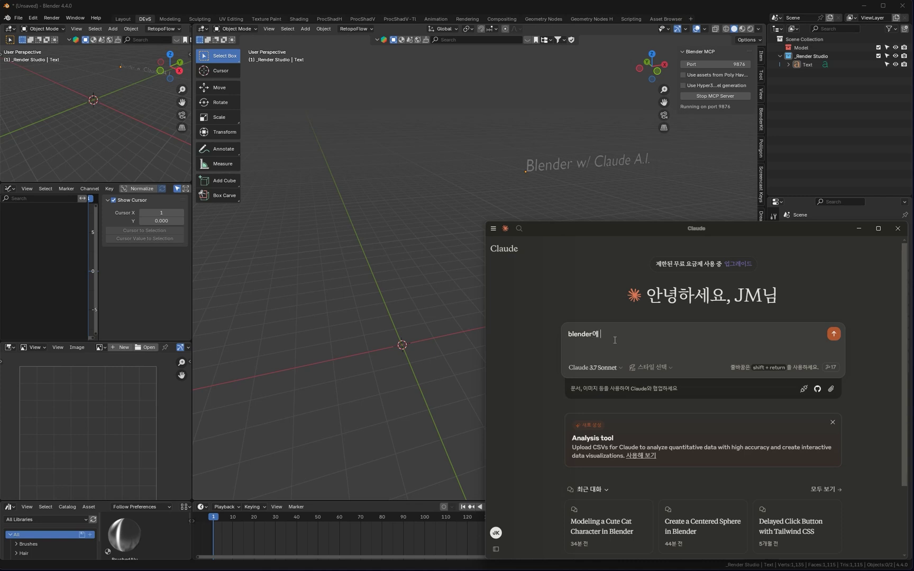
text(양이 캐릭터르)
text(생성히)
text(해줘)
key(Return)
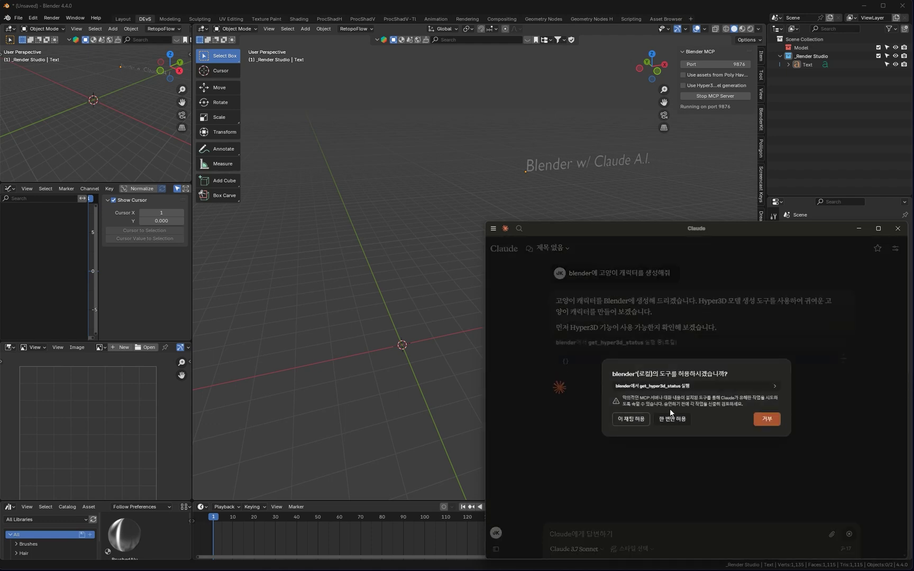
click(629, 420)
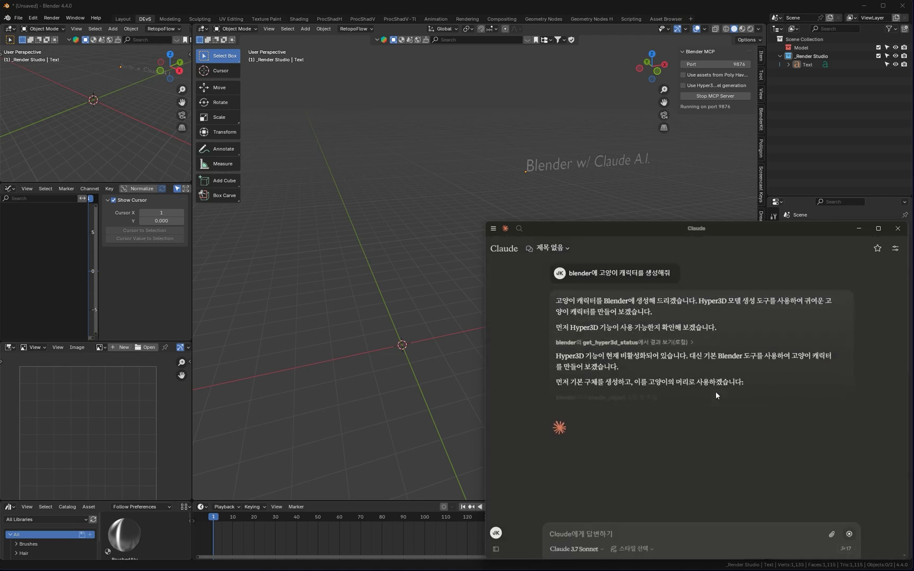
click(632, 419)
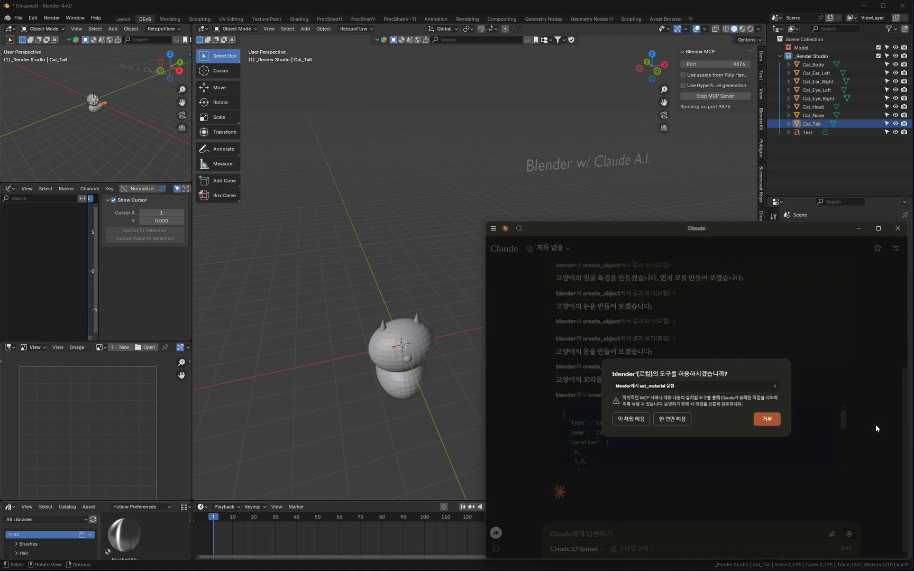
Approve Claude's material tool so the cat parts get fur colours, then view Blender.
click(638, 424)
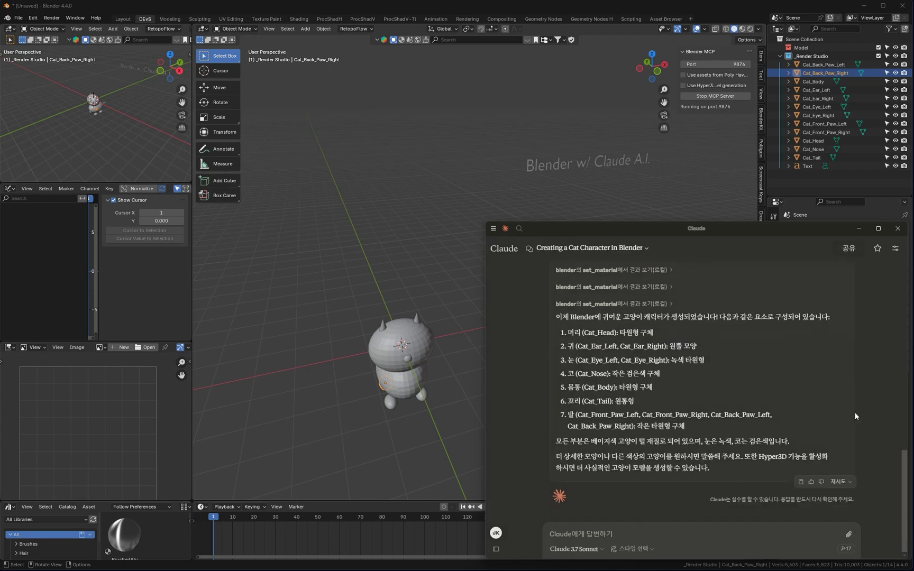
click(483, 210)
Switch to Material Preview and inspect Cat_Head's Cat_Fur material in the Material tab.
mouse_move(498, 294)
middle_down()
mouse_move(542, 313)
mouse_move(404, 379)
middle_up()
scroll(451, 319, up, 4)
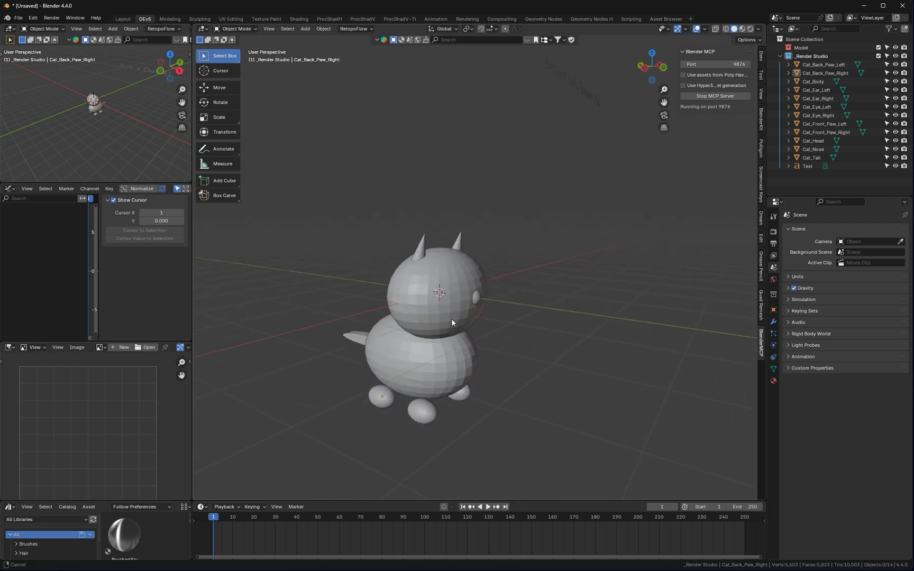
middle_drag(510, 324, 509, 338)
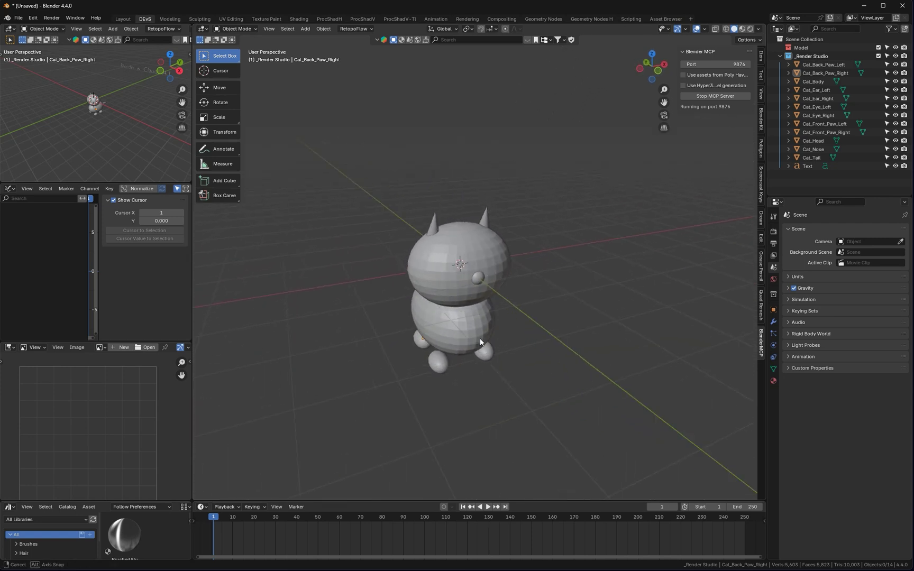
click(742, 28)
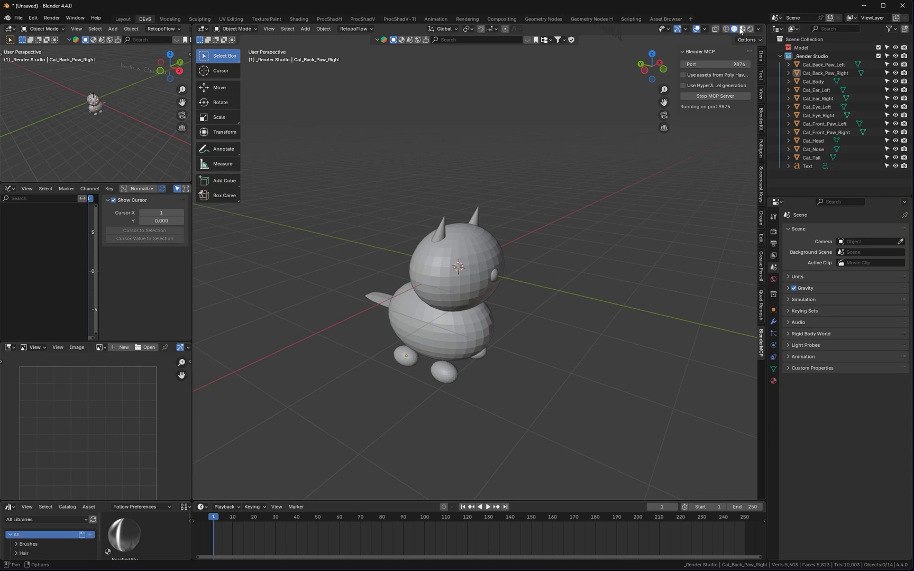
middle_drag(556, 288, 493, 298)
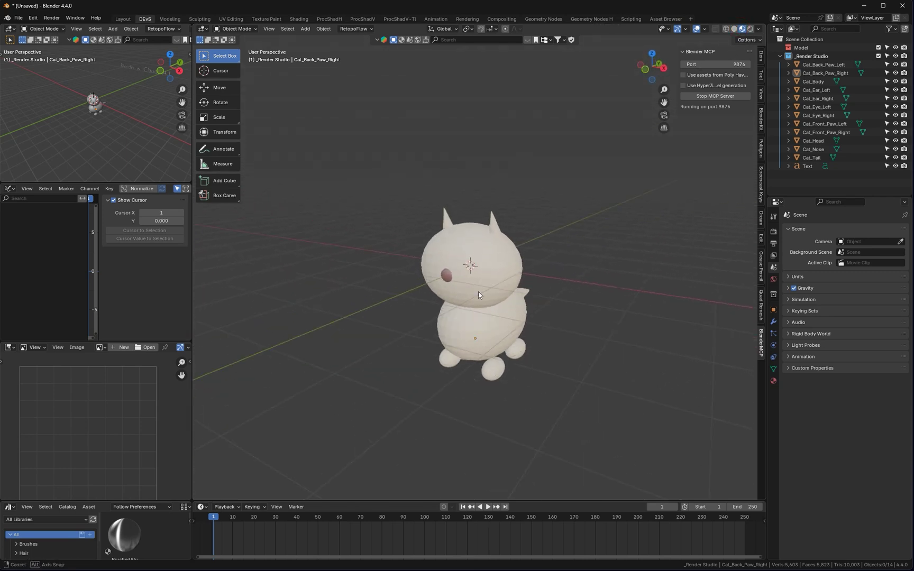
click(497, 270)
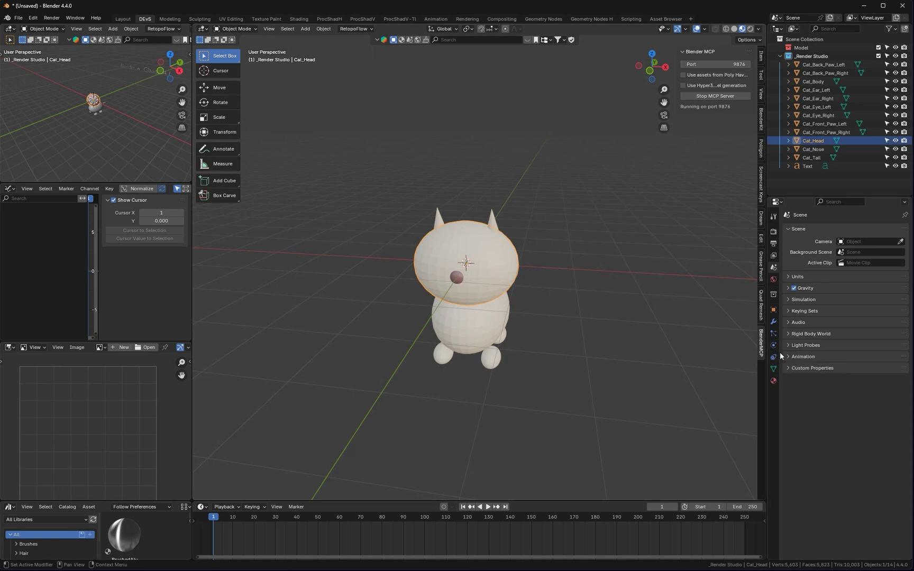
click(774, 381)
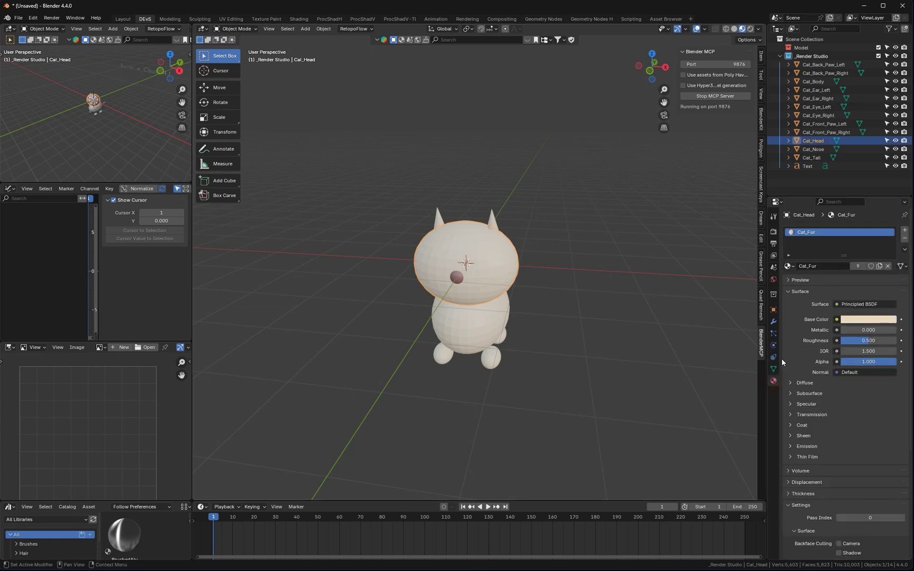
Orbit and zoom around the cat to check it from side and front views.
middle_drag(501, 355, 576, 347)
scroll(481, 320, up, 2)
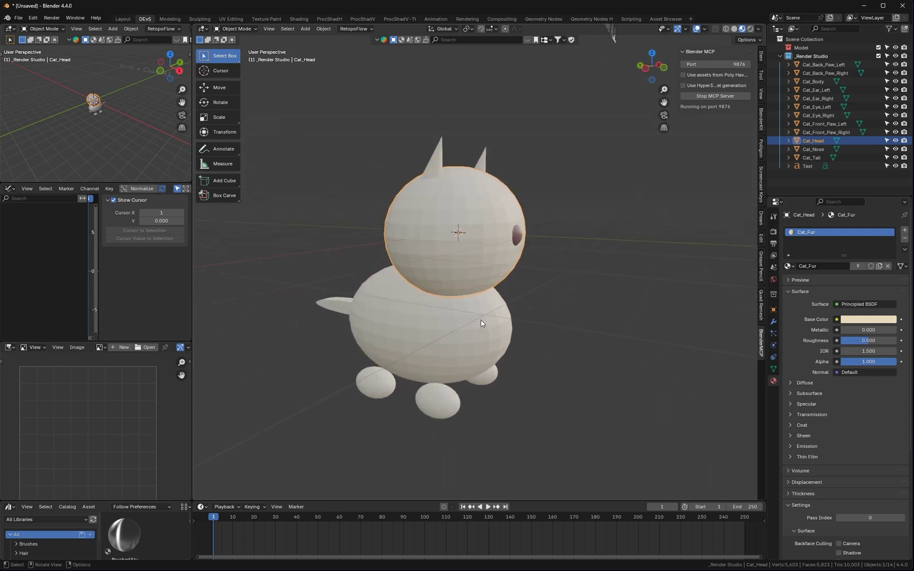
scroll(481, 320, up, 3)
middle_drag(513, 325, 591, 334)
scroll(536, 327, down, 2)
scroll(557, 333, down, 2)
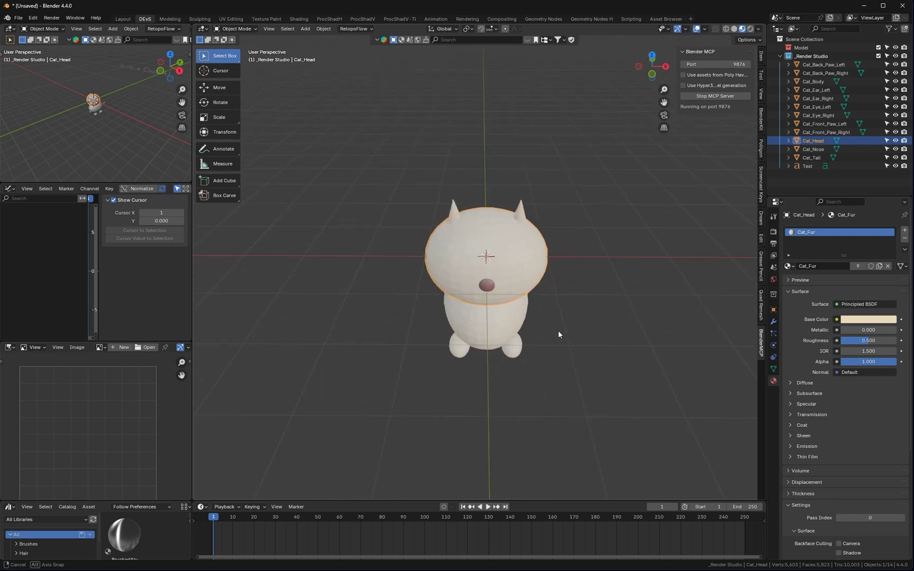
mouse_move(591, 333)
middle_down()
mouse_move(616, 326)
mouse_move(583, 355)
mouse_move(566, 340)
middle_up()
click(552, 329)
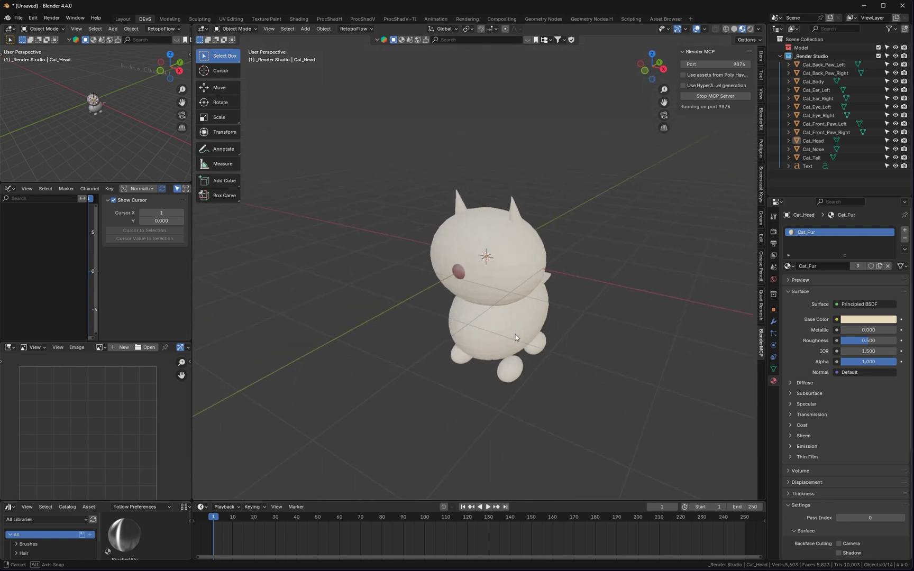
middle_drag(566, 343, 532, 354)
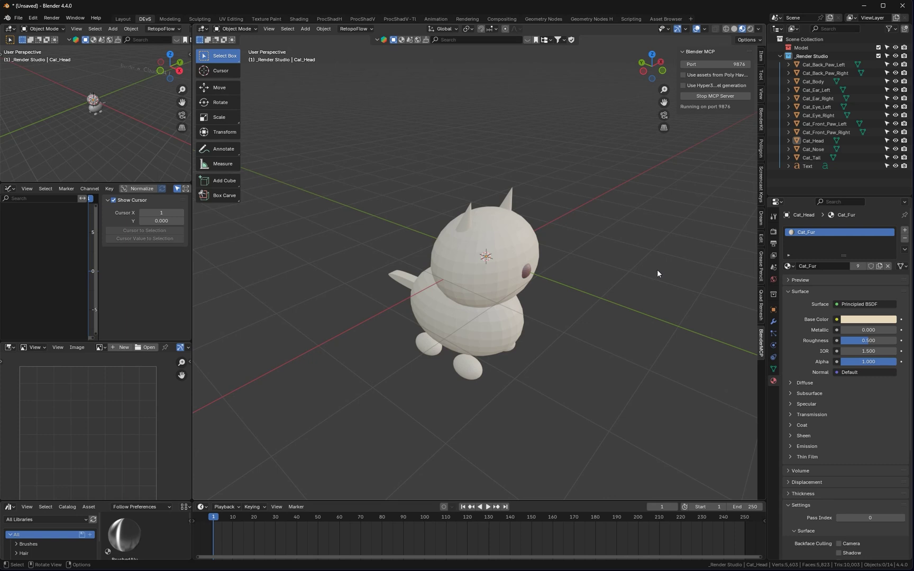
mouse_move(611, 307)
middle_down()
mouse_move(557, 340)
mouse_move(526, 332)
middle_up()
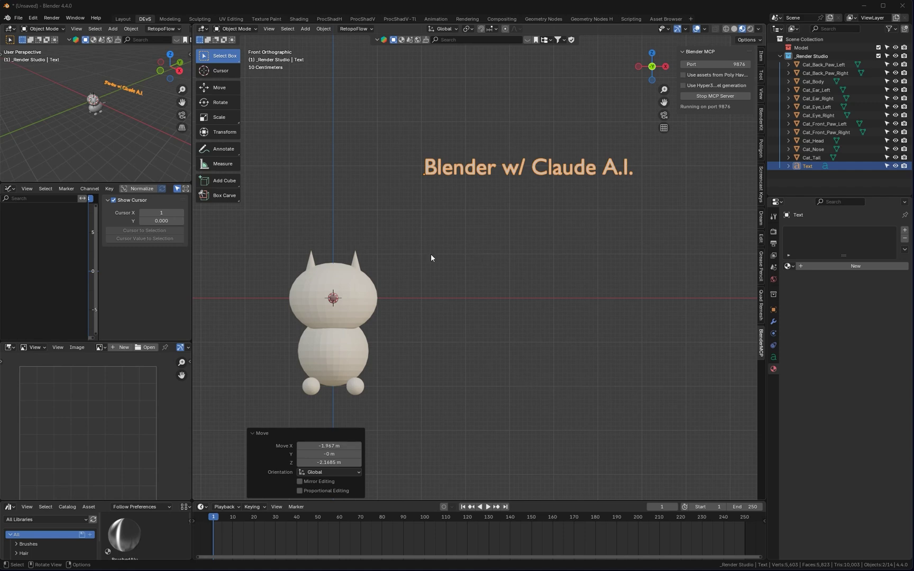
Add a 'Use with Blender MCP' line beneath the title text's heading.
click(627, 173)
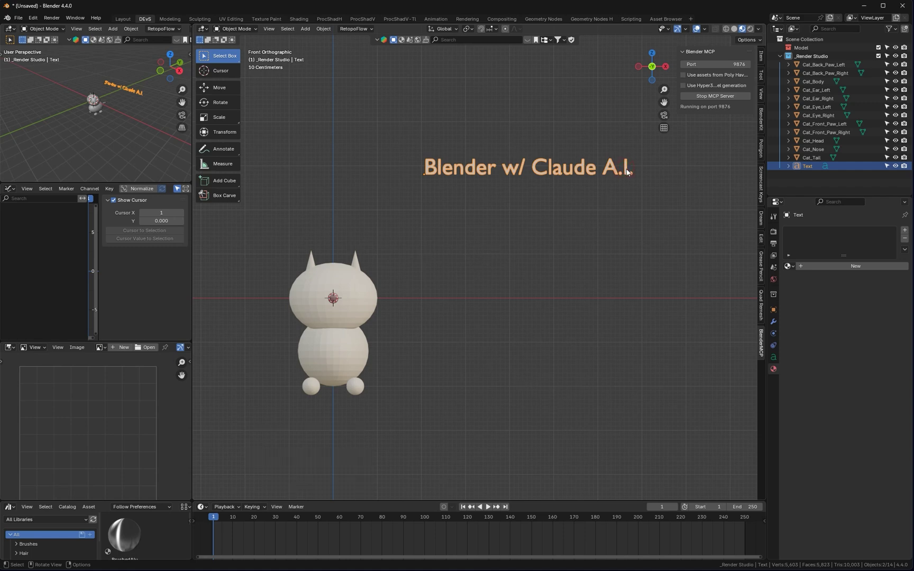
key(Tab)
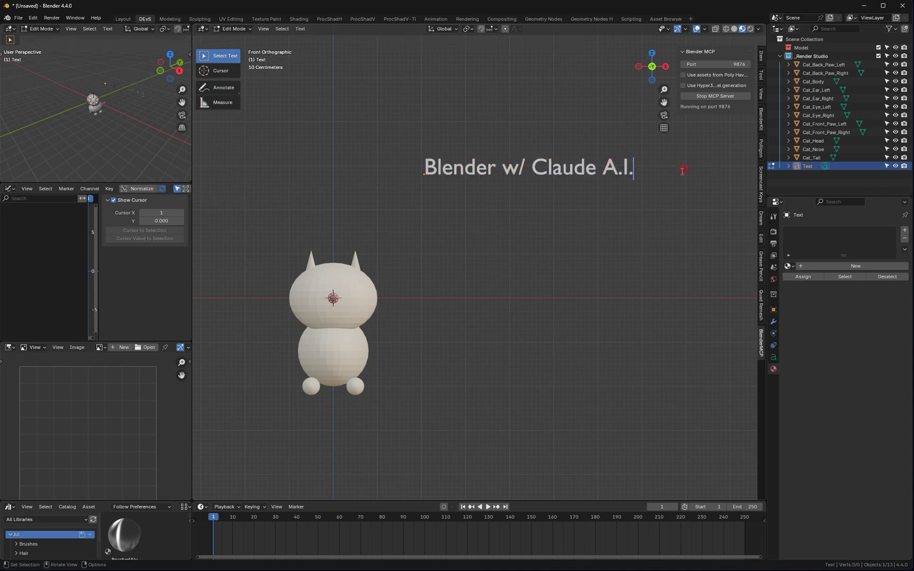
key(Return)
text(Blender)
key(BackSpace)
key(BackSpace)
key(BackSpace)
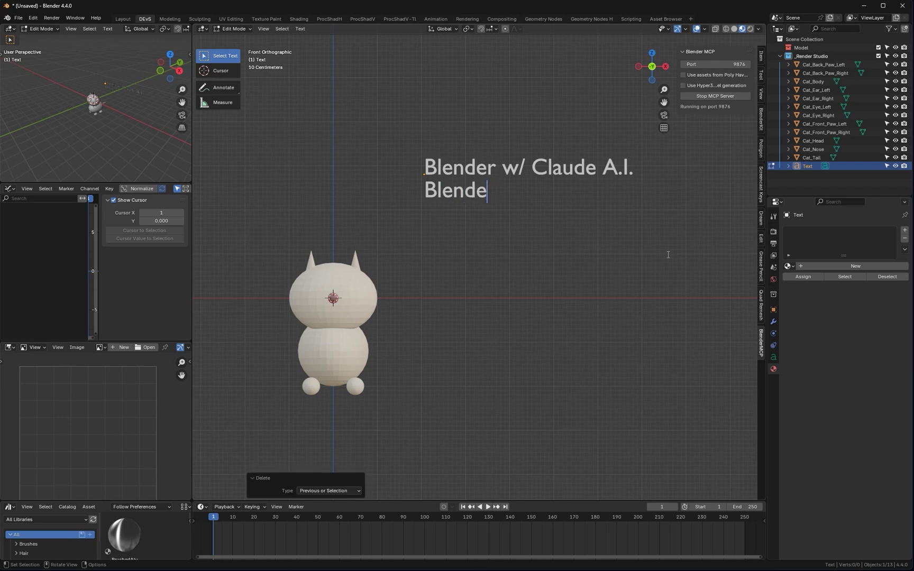
key(BackSpace)
key(BackSpace)
key(BackSpace)
key(BackSpace)
key(Return)
text(Blender MCP)
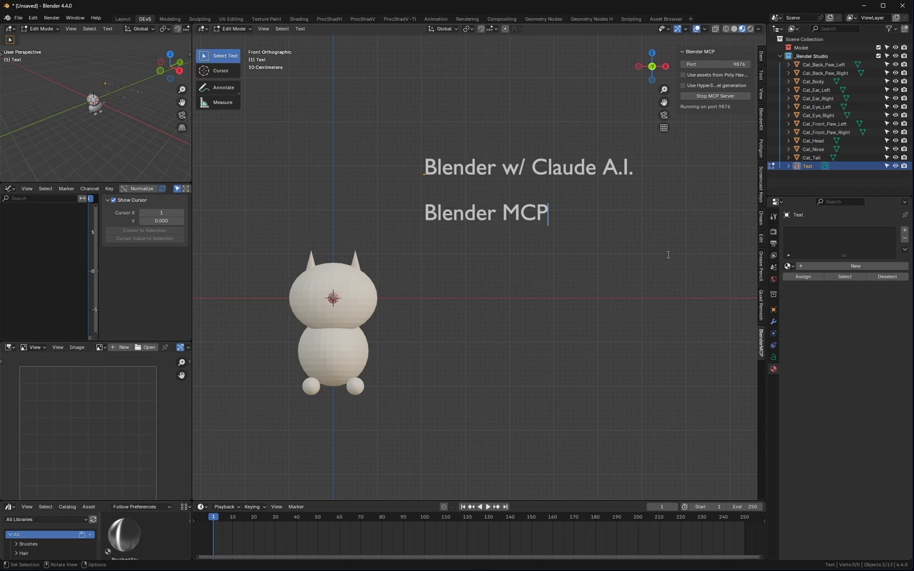
key(Left)
key(ctrl+Left)
key(ctrl+Left)
key(Up)
key(Down)
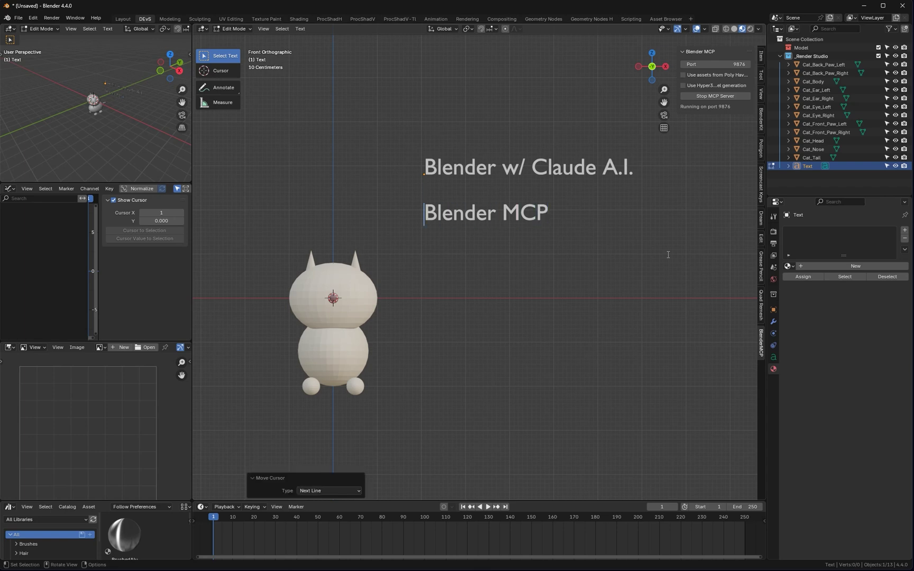
text(us)
key(ctrl+z)
key(ctrl+z)
text(Us)
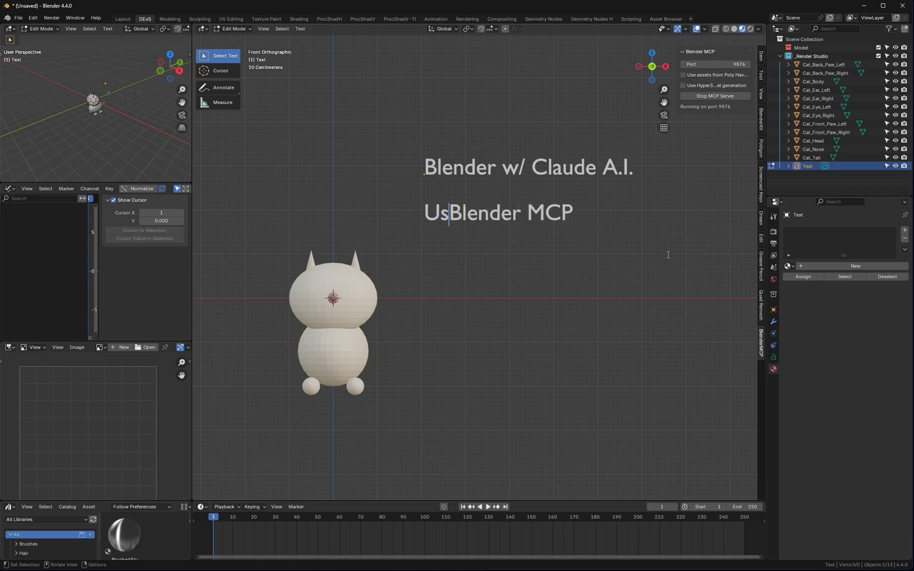
text(e with)
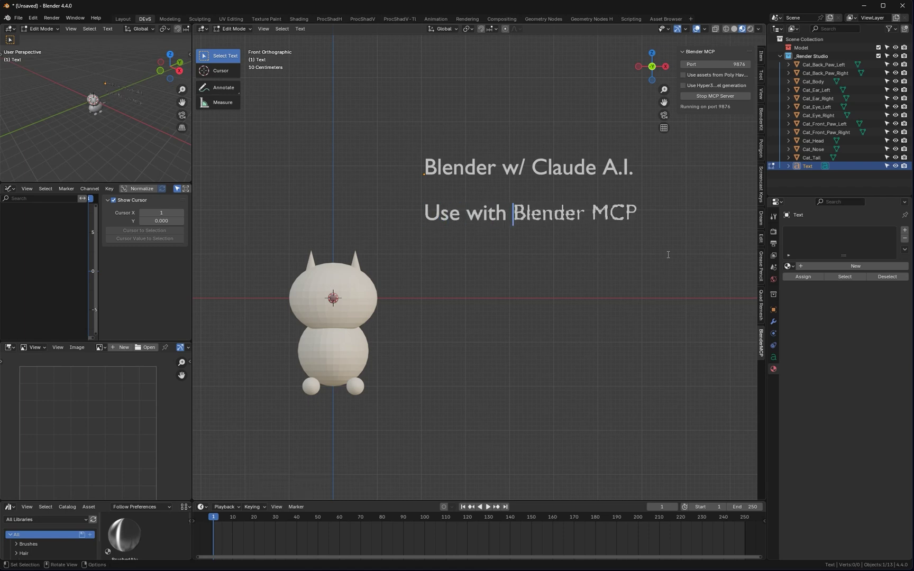
Add a '- uv' line below the subtitle and return to Object Mode.
key(ctrl+Tab)
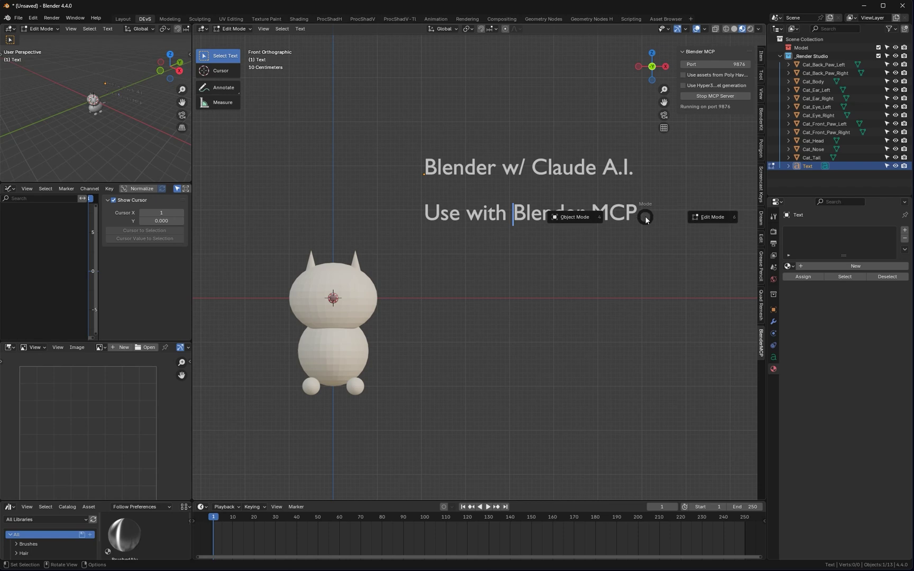
click(655, 213)
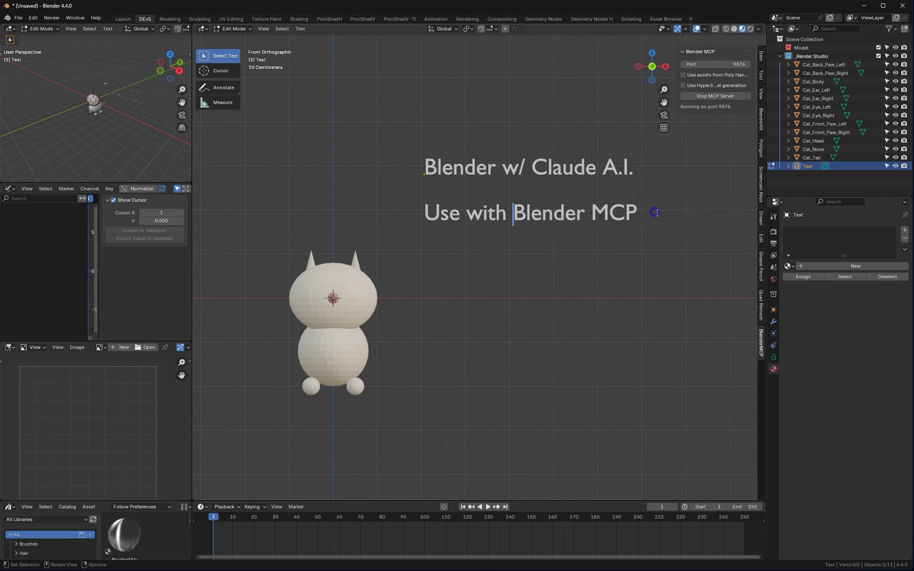
click(632, 208)
key(Return)
text(- )
text(uv)
key(ctrl+Tab)
click(490, 254)
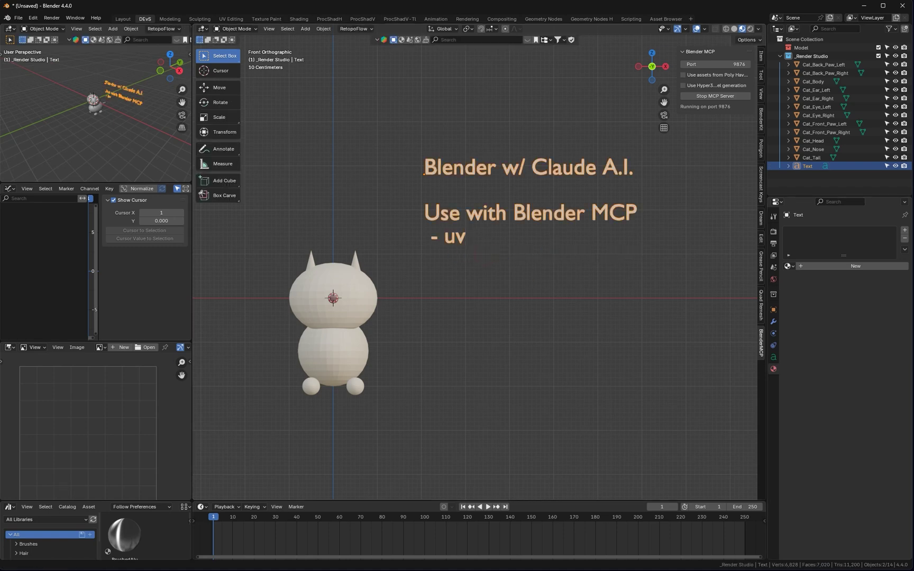
Browse the blender-mcp.com site from the 'blender mcp' search, then return to the results.
key(alt+Tab)
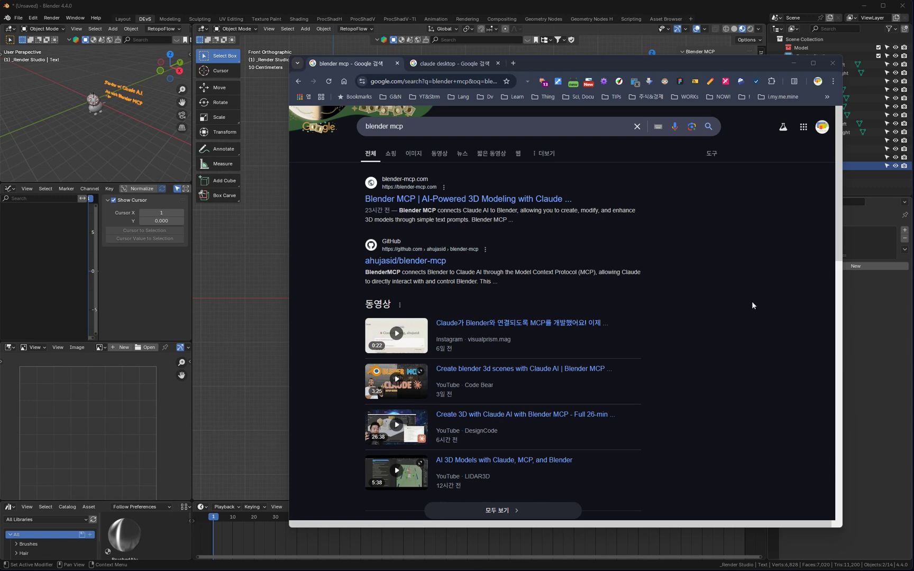
drag(386, 65, 478, 65)
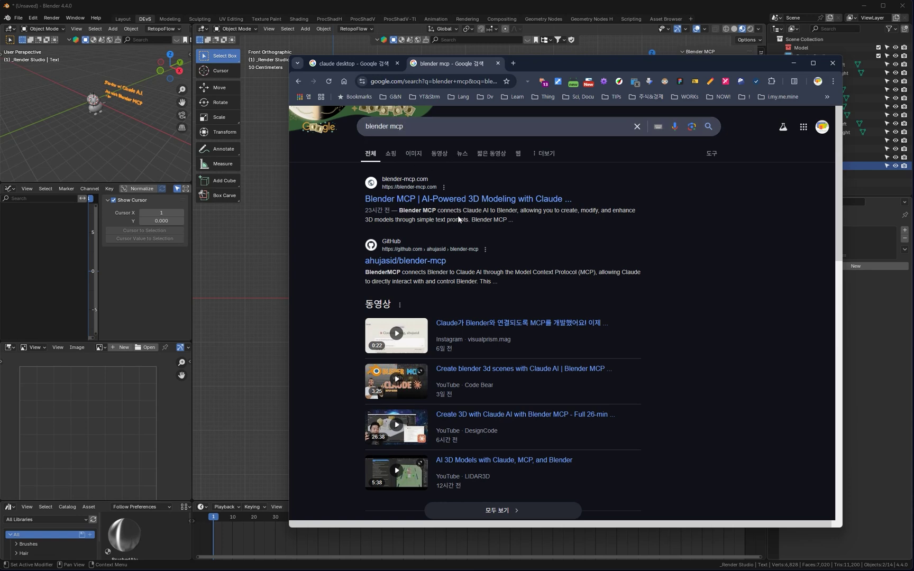
click(427, 200)
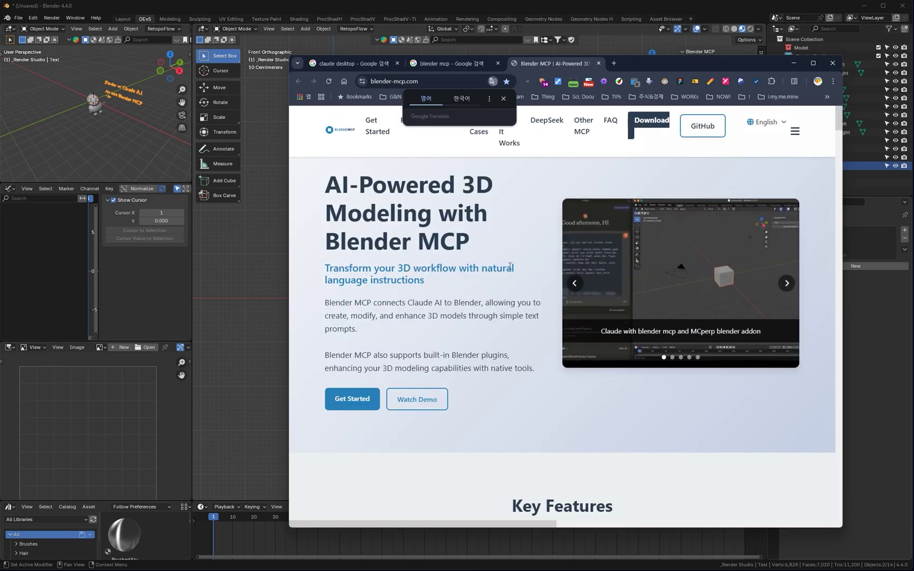
scroll(465, 243, down, 1)
scroll(482, 287, down, 4)
scroll(483, 287, up, 2)
scroll(482, 286, up, 3)
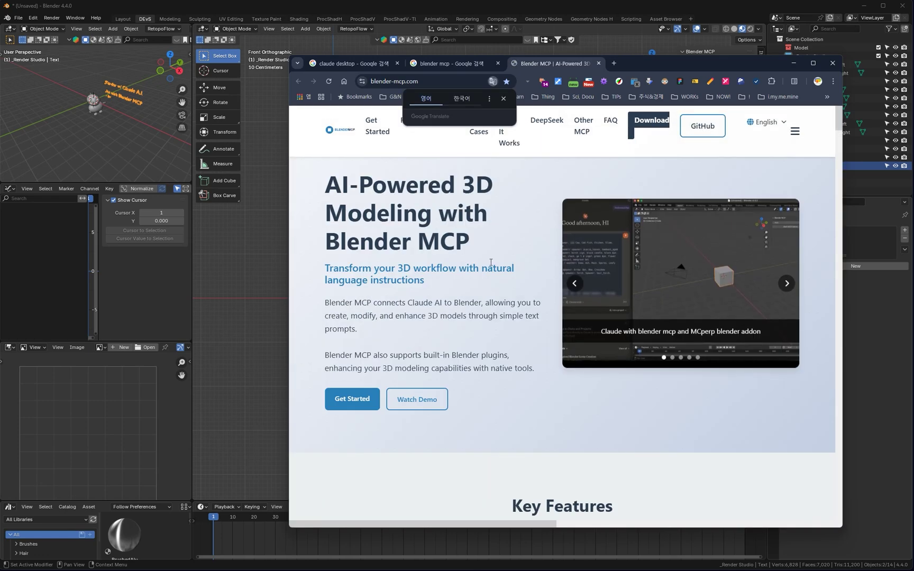
click(449, 64)
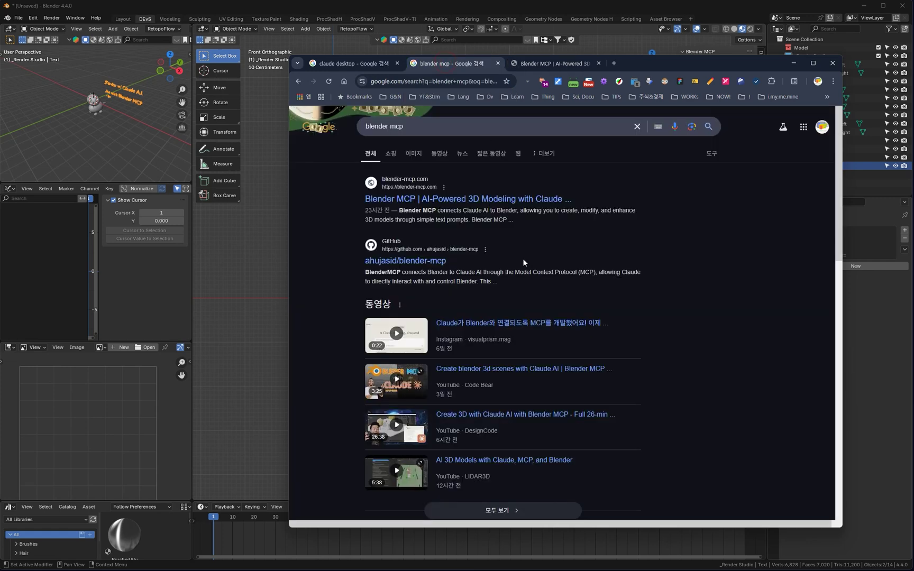
Open the blender-mcp GitHub README, find its Installation section, and follow the uv install link.
click(416, 265)
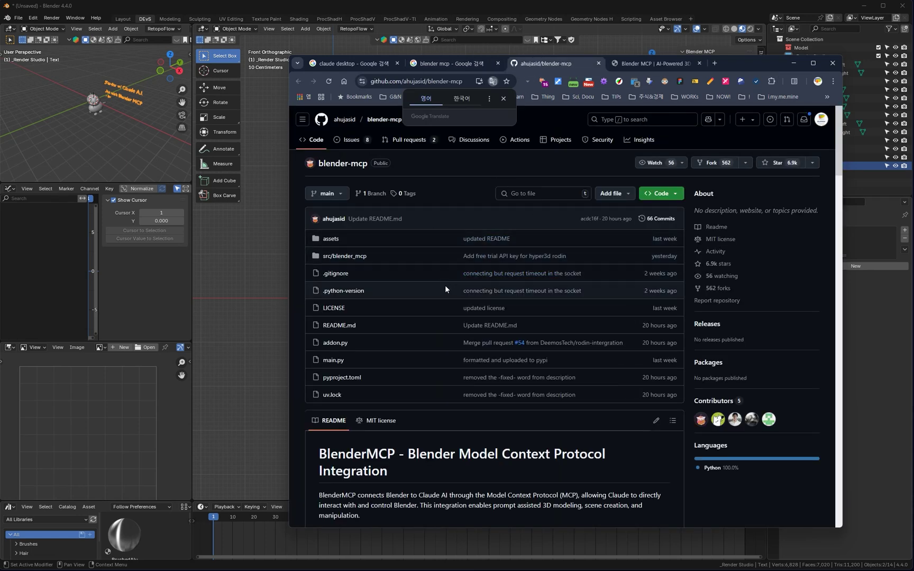
scroll(450, 290, down, 4)
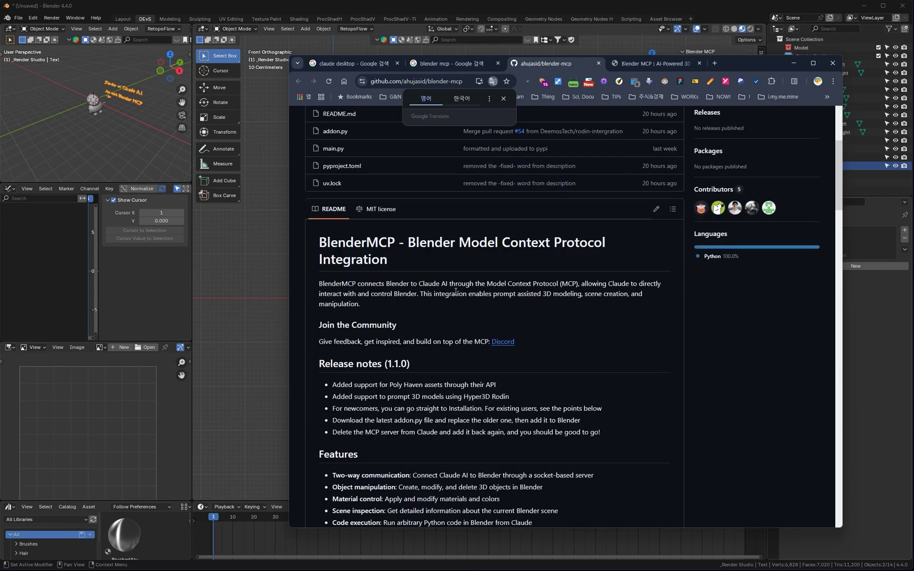
scroll(414, 292, down, 4)
scroll(407, 296, down, 2)
scroll(400, 304, down, 5)
scroll(392, 310, down, 1)
scroll(397, 311, down, 1)
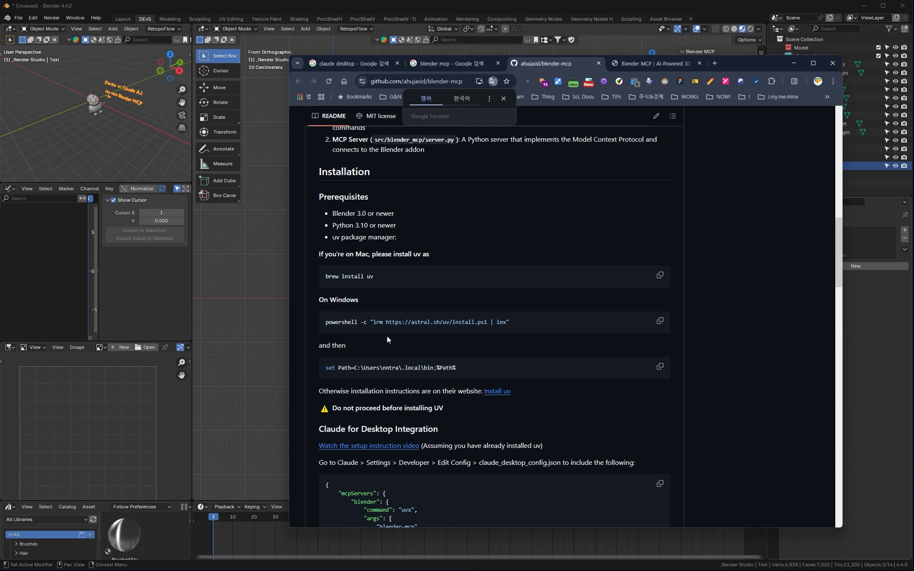
scroll(383, 325, up, 1)
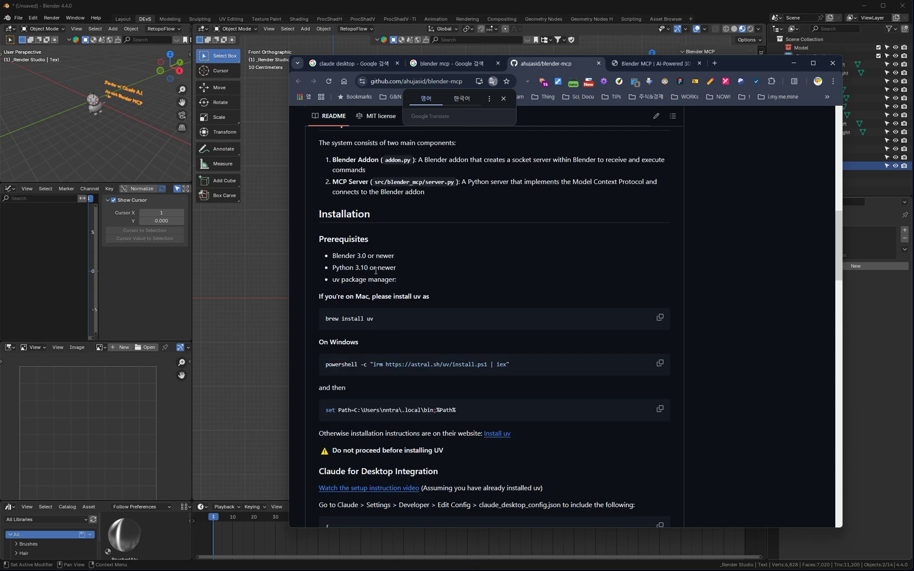
scroll(373, 292, down, 1)
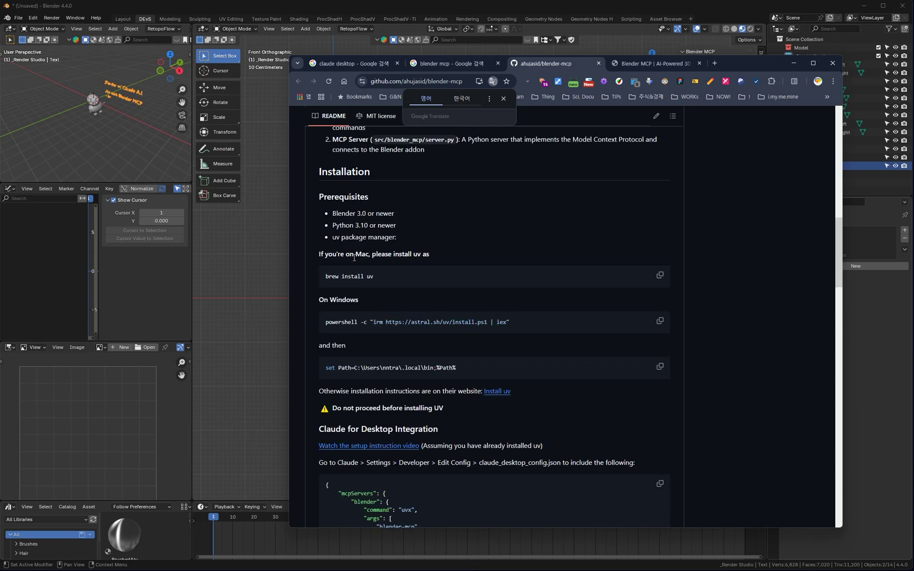
scroll(371, 315, down, 1)
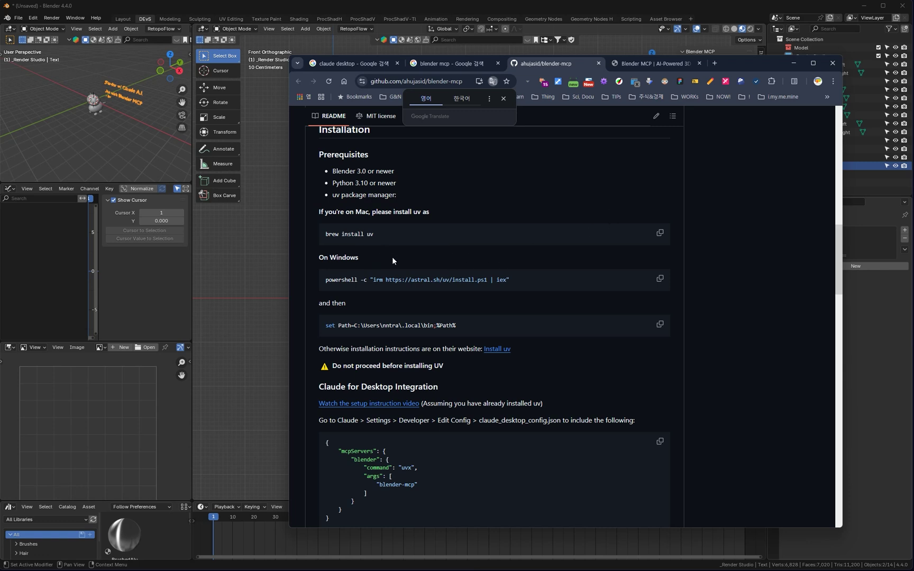
scroll(393, 259, down, 1)
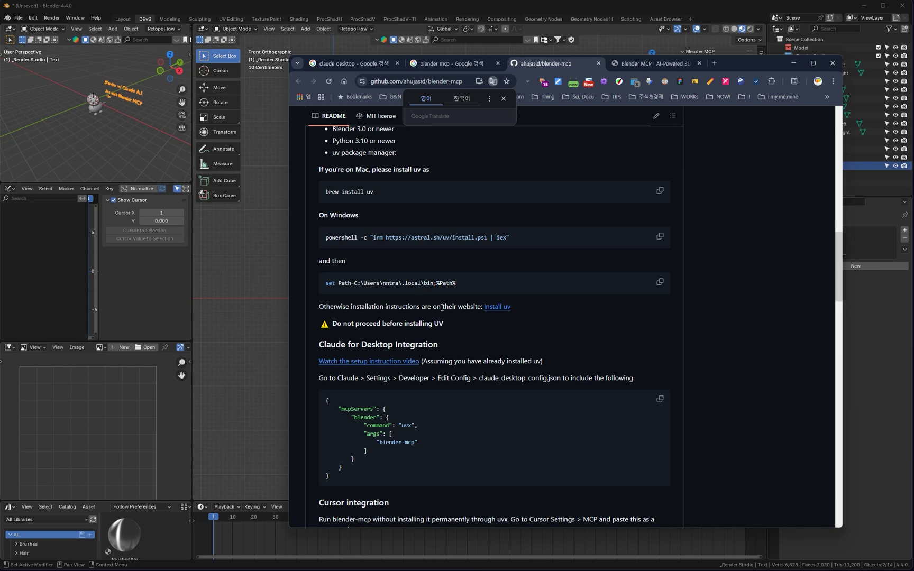
click(502, 310)
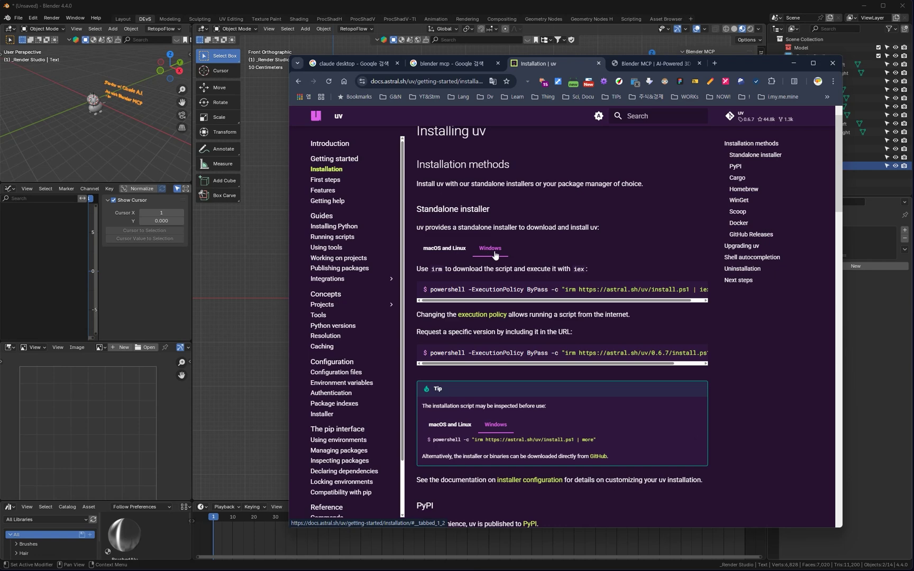
Copy the Windows PowerShell standalone installer command from the uv Installation page.
scroll(536, 358, down, 3)
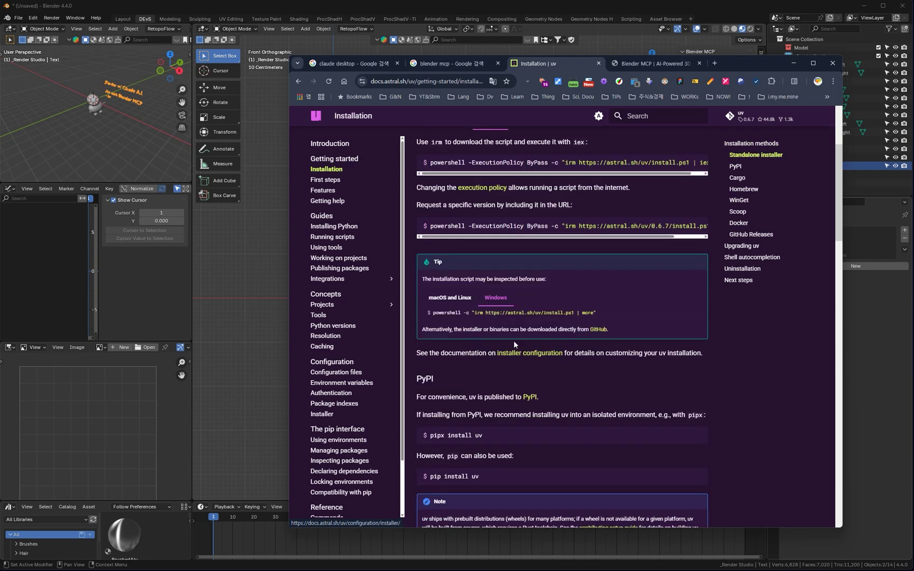
scroll(513, 340, down, 4)
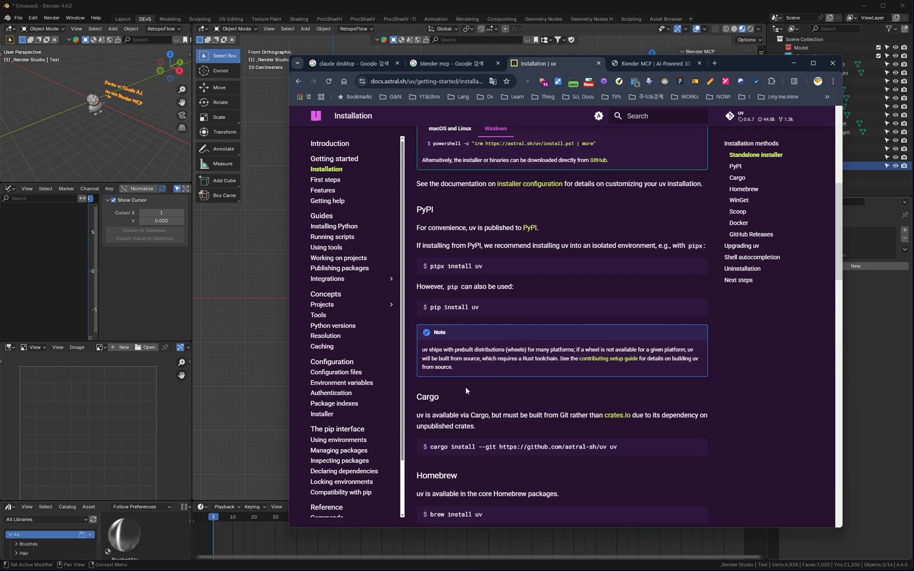
scroll(470, 392, down, 2)
scroll(474, 395, up, 6)
scroll(475, 397, up, 2)
scroll(474, 394, up, 2)
scroll(474, 394, down, 4)
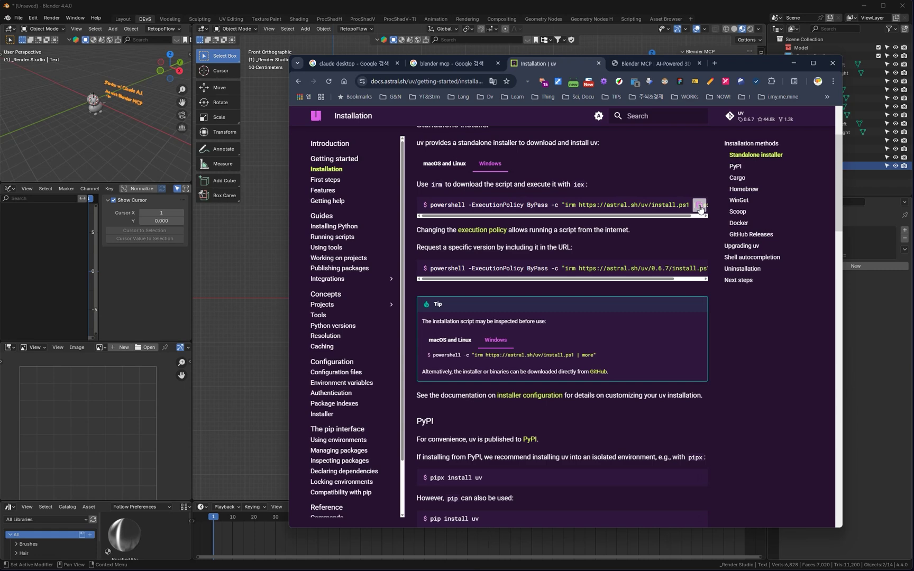
click(699, 208)
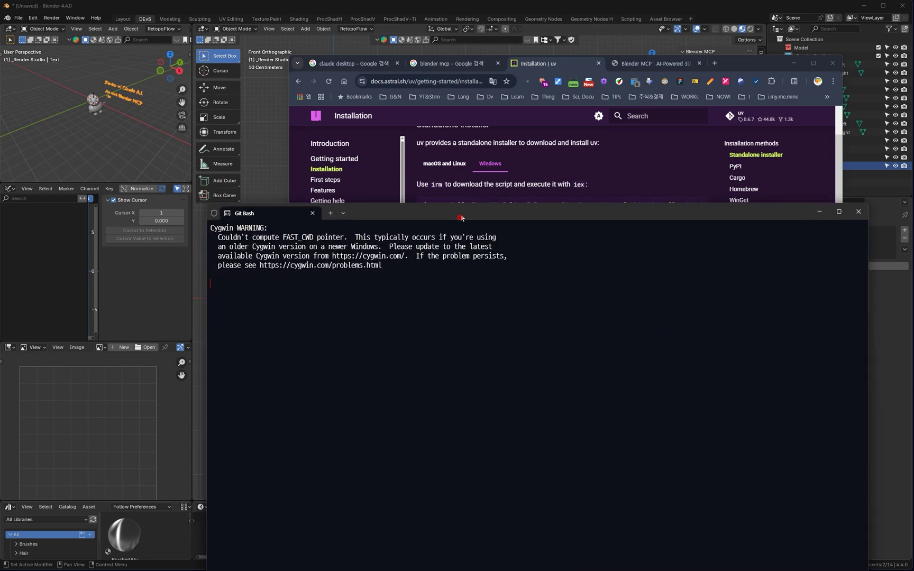
Paste the uv installer command into a new Windows PowerShell tab in Windows Terminal.
drag(459, 217, 335, 91)
click(217, 90)
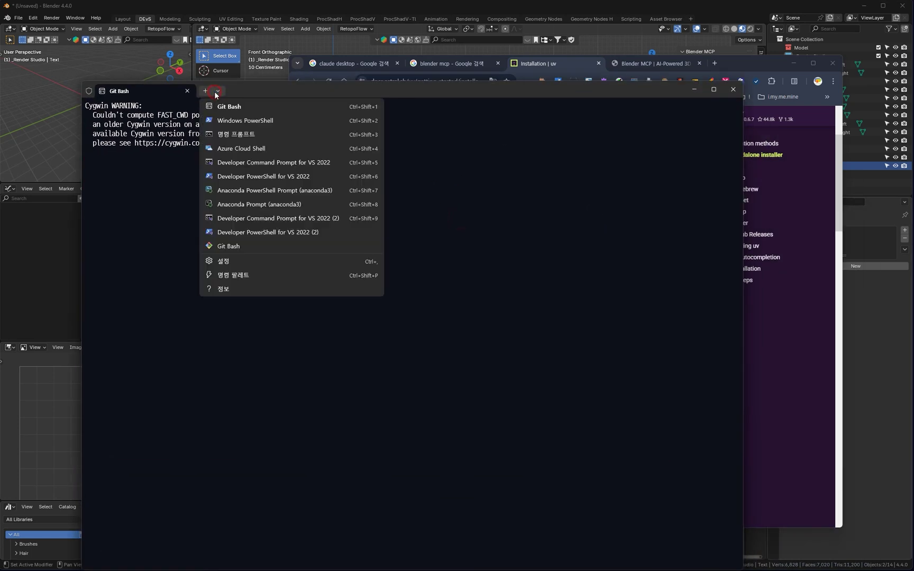
click(230, 121)
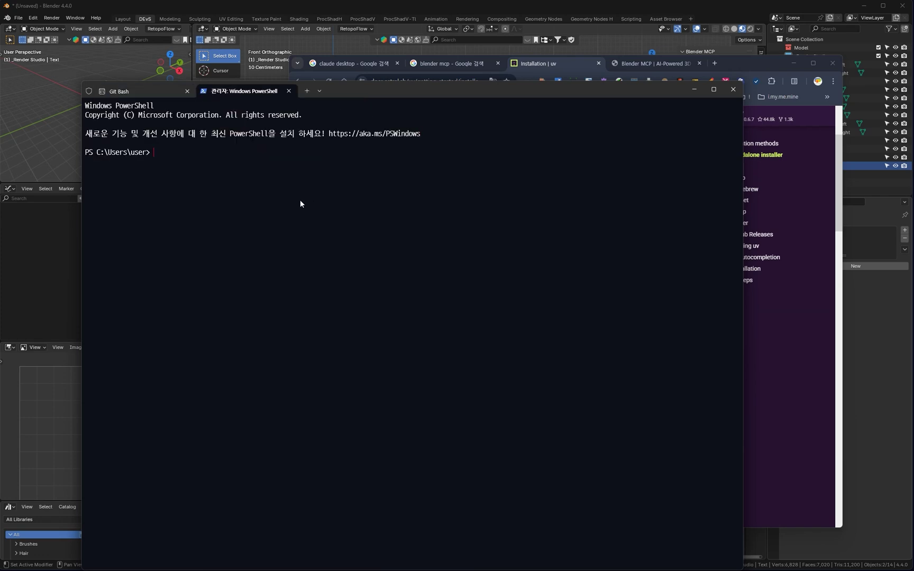
mouse_move(645, 94)
mouse_down()
mouse_move(722, 293)
mouse_move(715, 340)
mouse_up()
click(699, 206)
drag(436, 337, 438, 328)
right_click(347, 391)
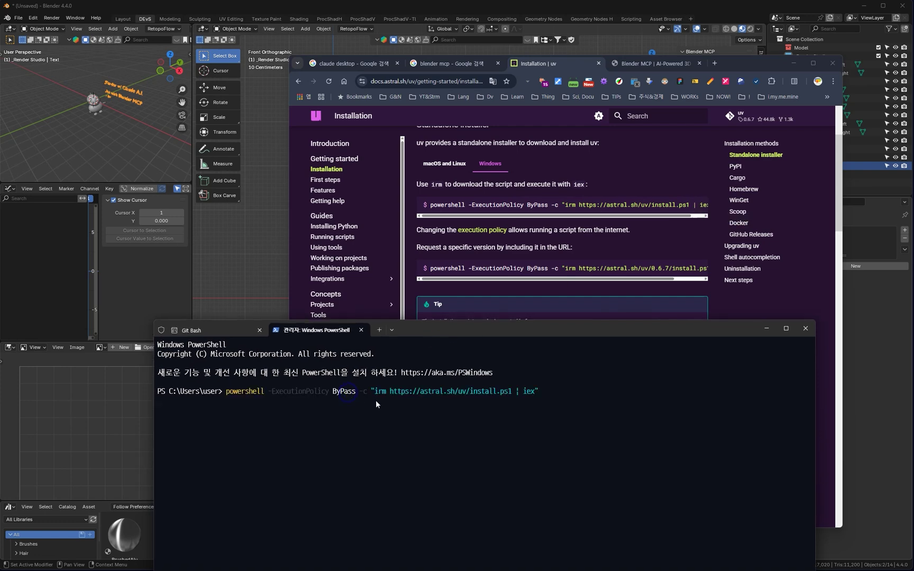
click(766, 300)
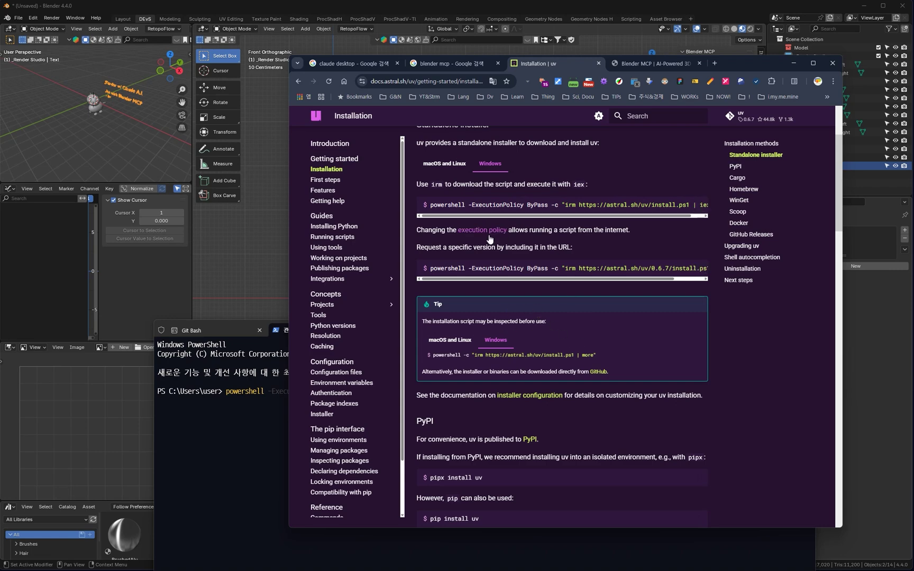
Return to the blender-mcp README and highlight its Windows PowerShell install command.
click(299, 81)
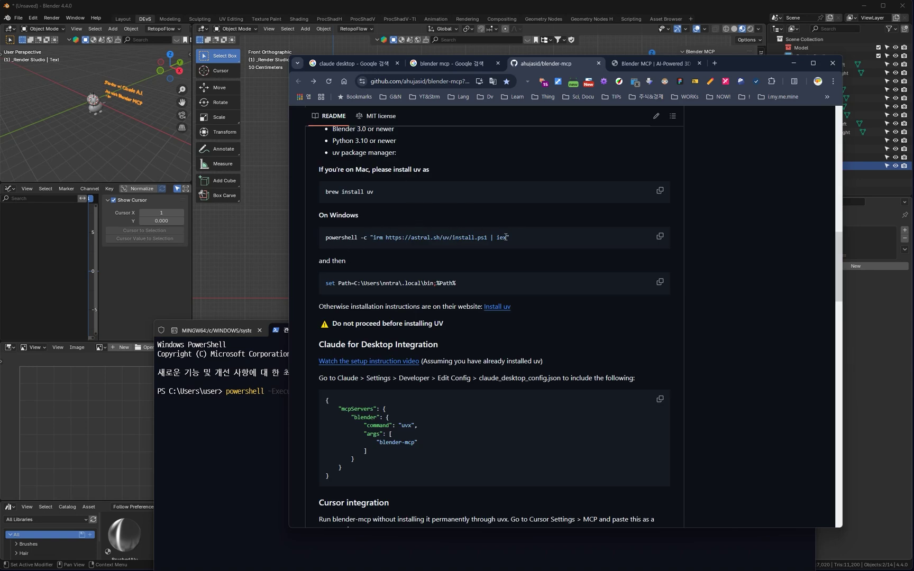
drag(351, 237, 527, 244)
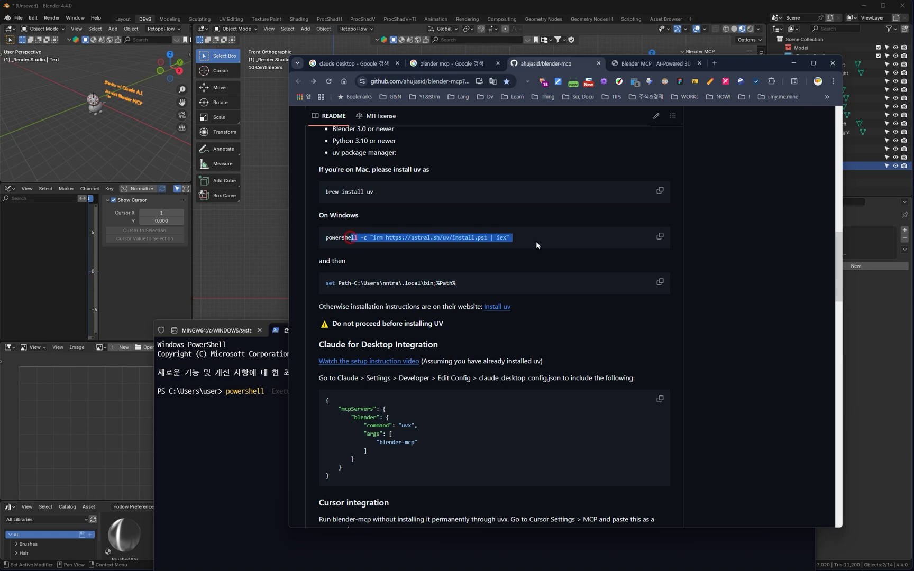
click(568, 242)
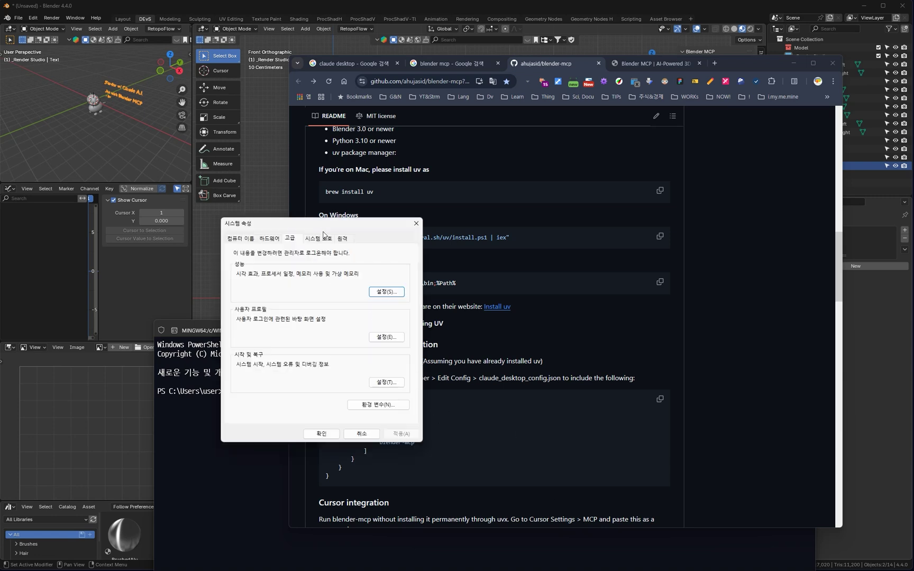
Open Environment Variables and start a new entry in the system Path variable.
drag(327, 227, 193, 203)
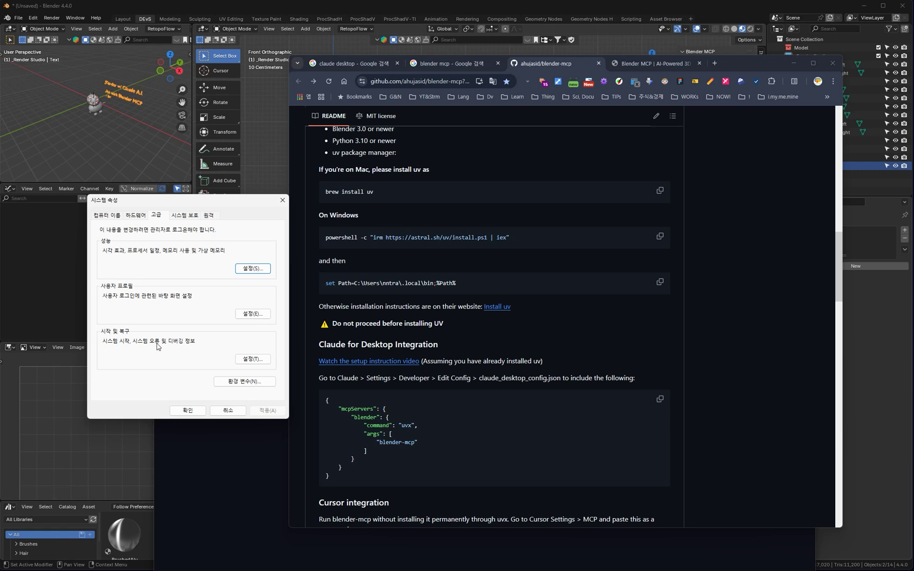
click(234, 381)
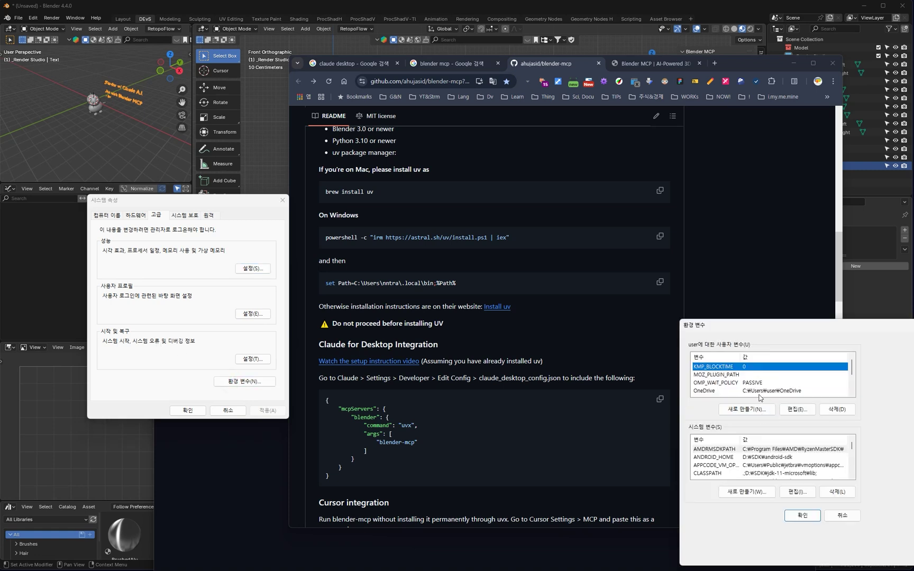
scroll(733, 468, down, 1)
scroll(733, 468, down, 1)
scroll(733, 469, down, 1)
scroll(733, 469, down, 1)
scroll(733, 468, down, 1)
scroll(733, 469, down, 1)
click(707, 465)
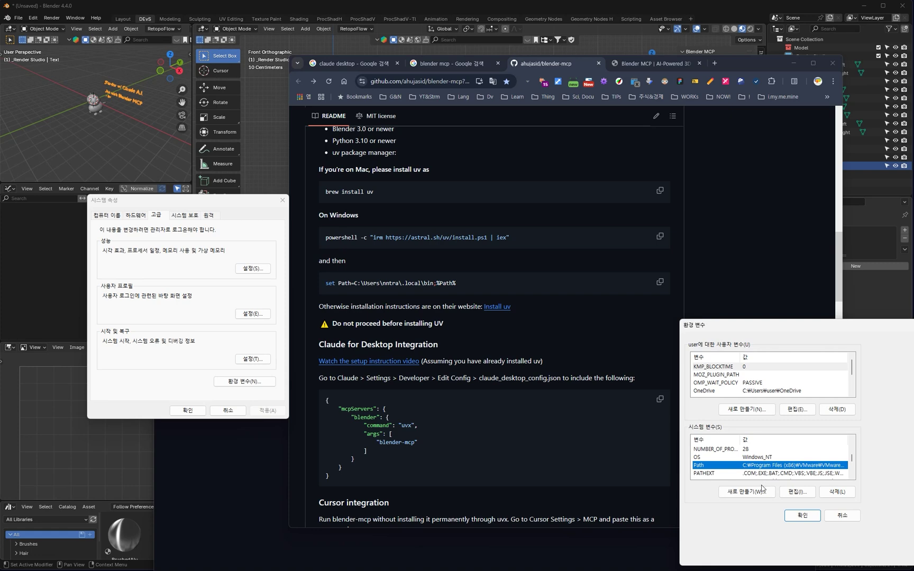
click(802, 493)
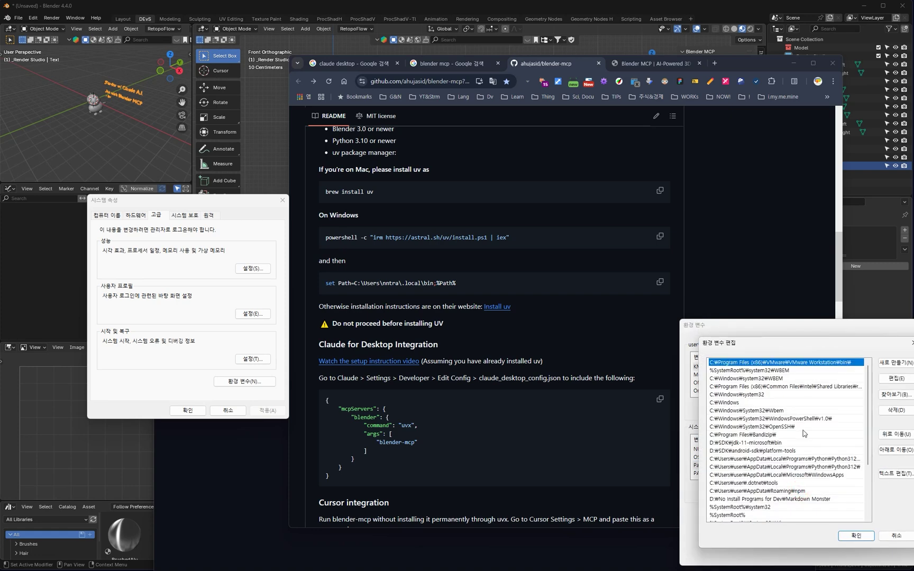
click(903, 361)
key(ctrl+v)
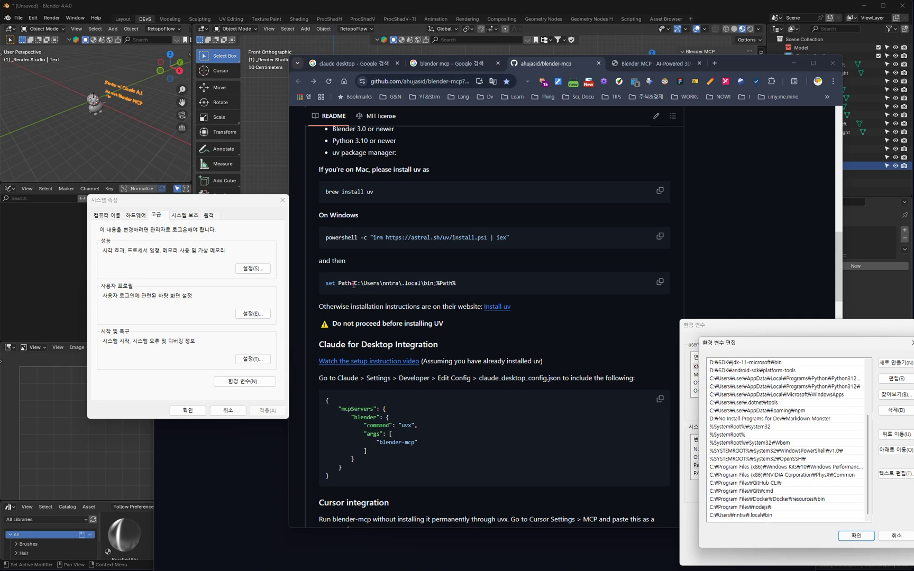
Add the user's .local\bin folder to Path, confirm the dialogs, and close System Properties.
drag(354, 284, 431, 287)
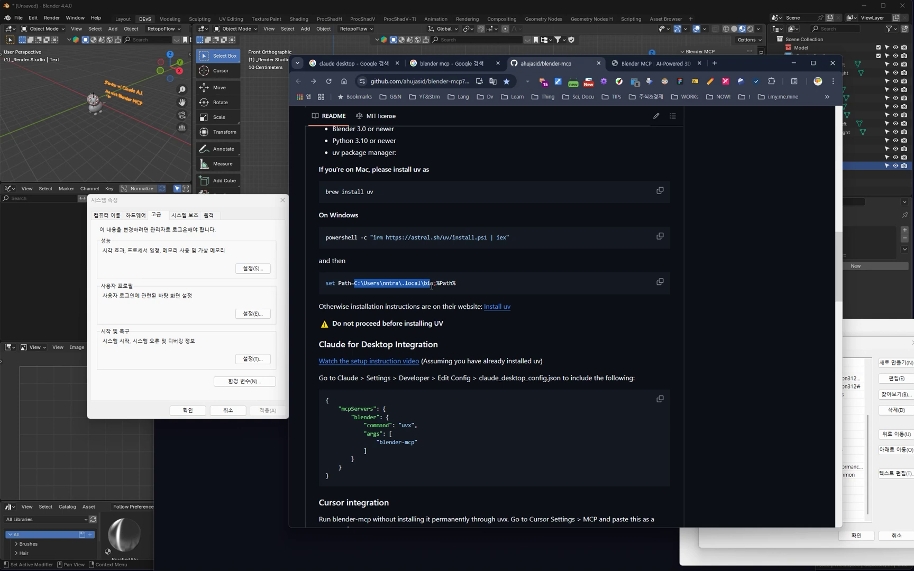
drag(431, 287, 433, 286)
click(862, 344)
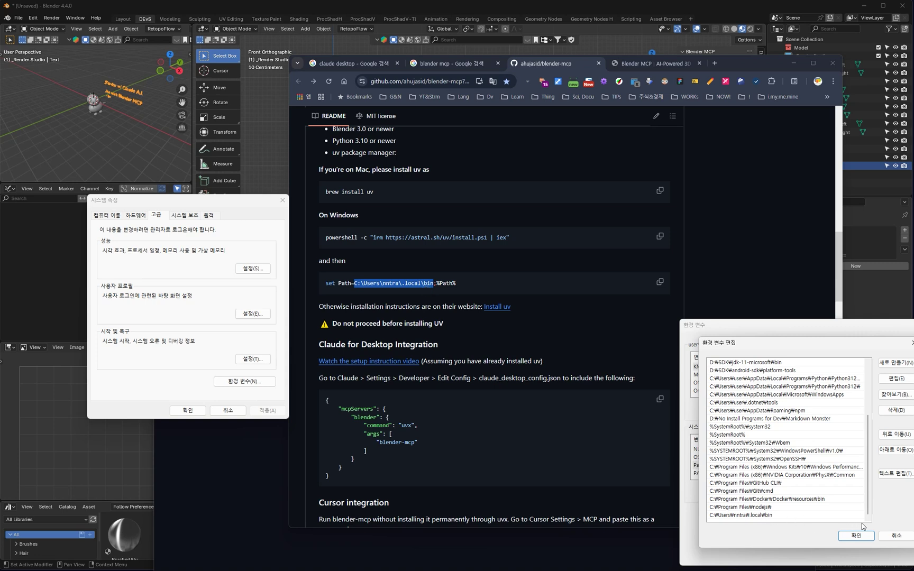
click(895, 536)
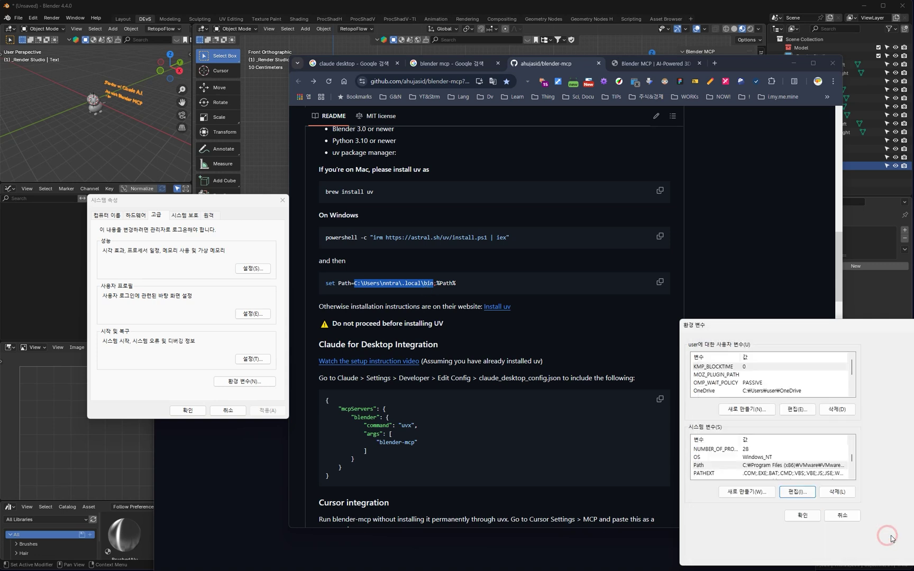
click(844, 517)
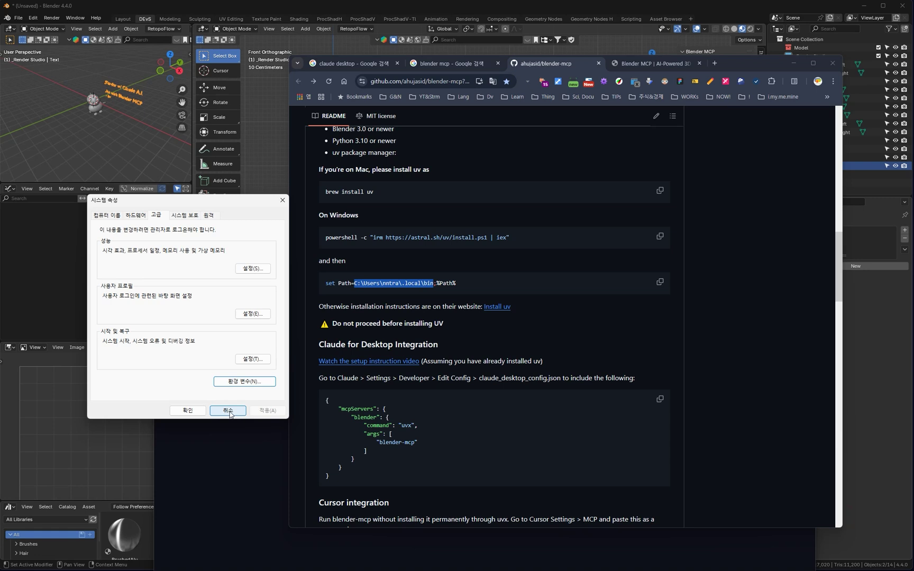
click(229, 411)
click(707, 334)
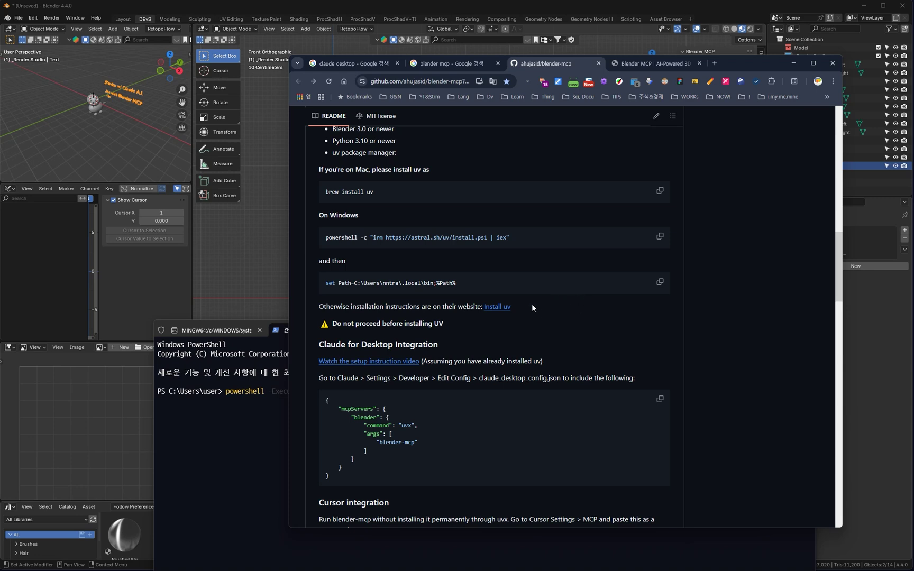
Minimise PowerShell and scroll the blender-mcp README to its Claude for Desktop Integration section.
click(281, 333)
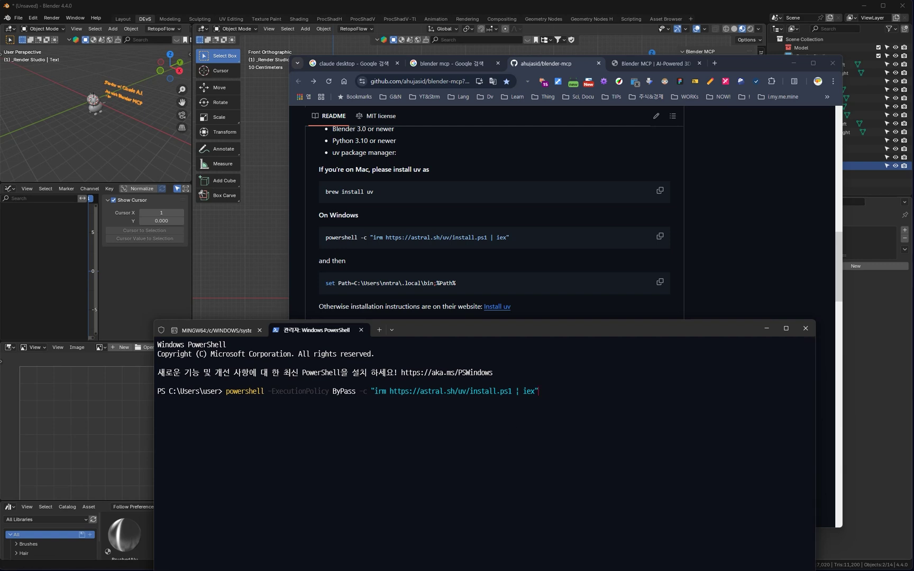
click(767, 328)
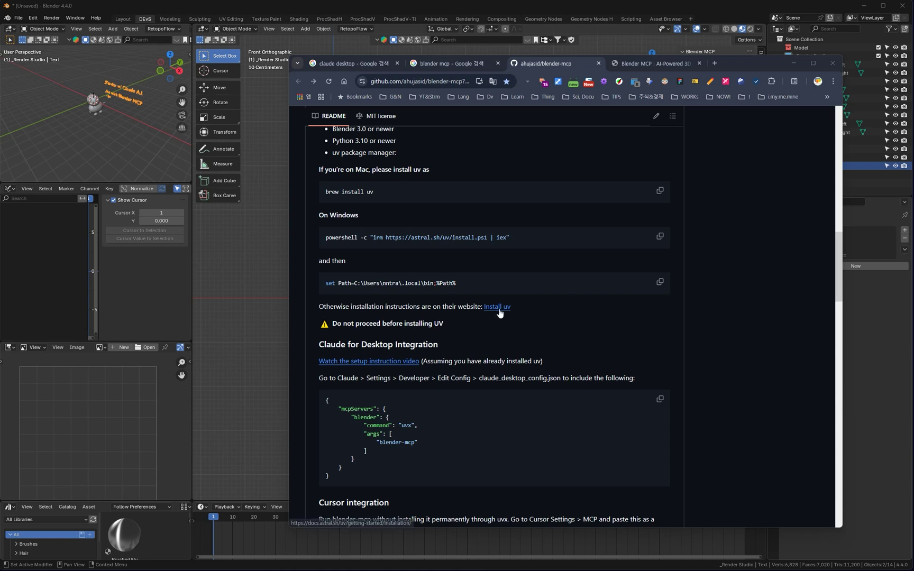
scroll(543, 341, down, 1)
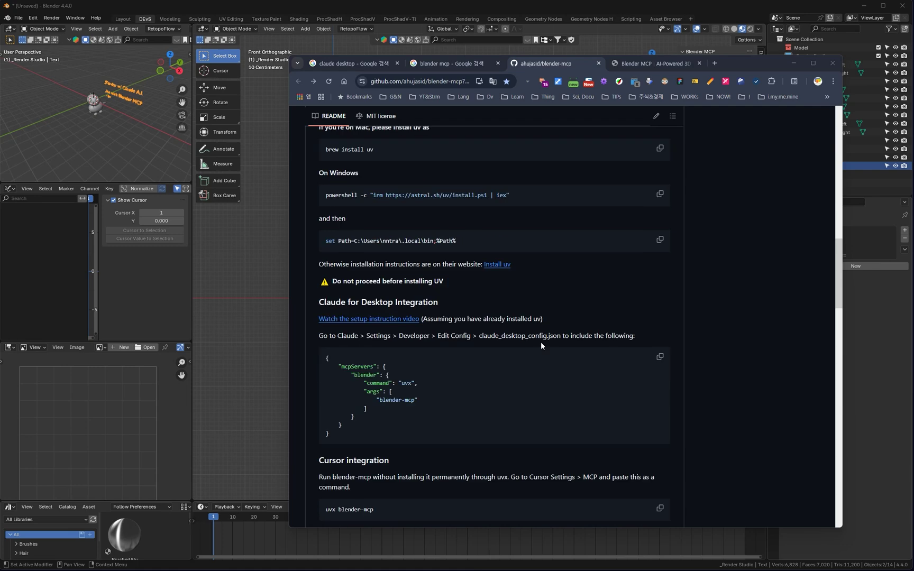
scroll(503, 356, down, 1)
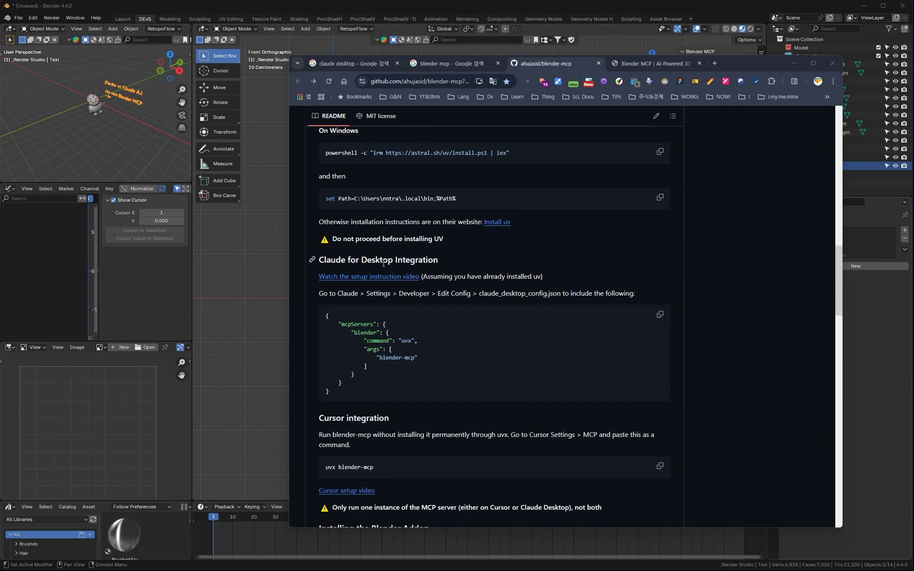
Open the Claude Desktop download page, then return to the blender-mcp README and the Claude chat.
click(338, 66)
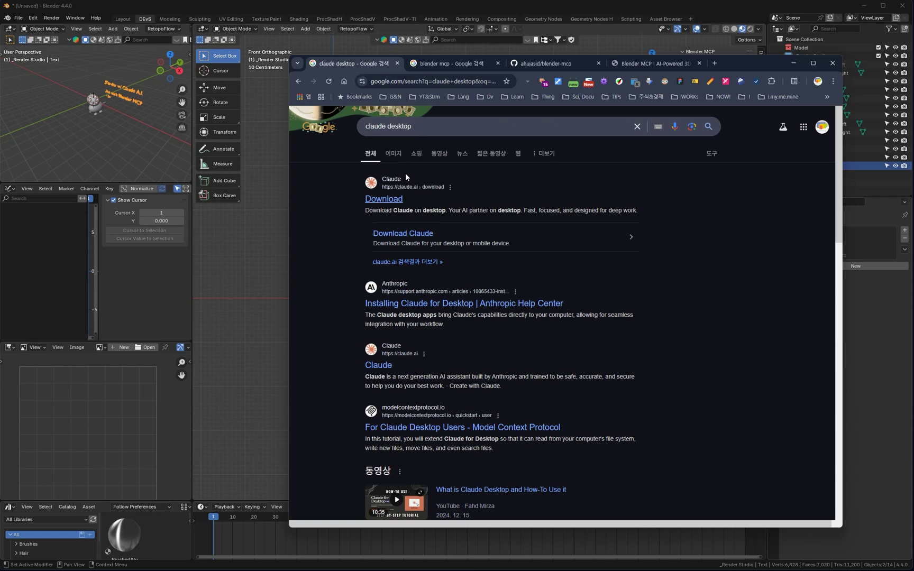
click(385, 199)
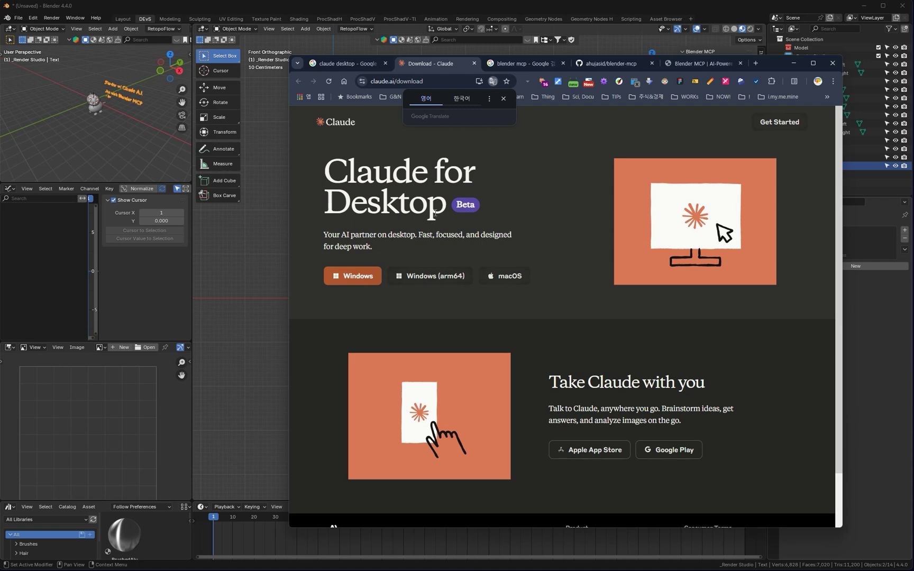
click(519, 65)
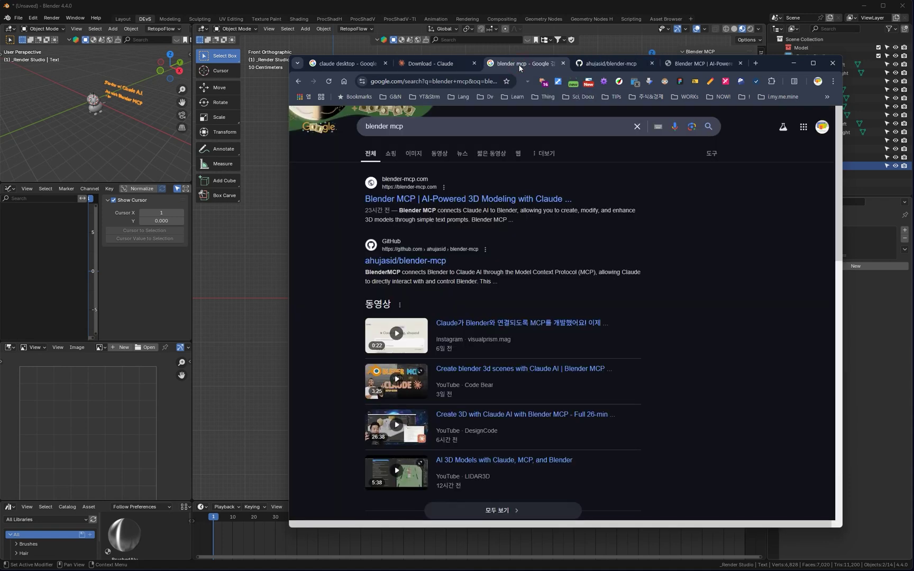
click(595, 65)
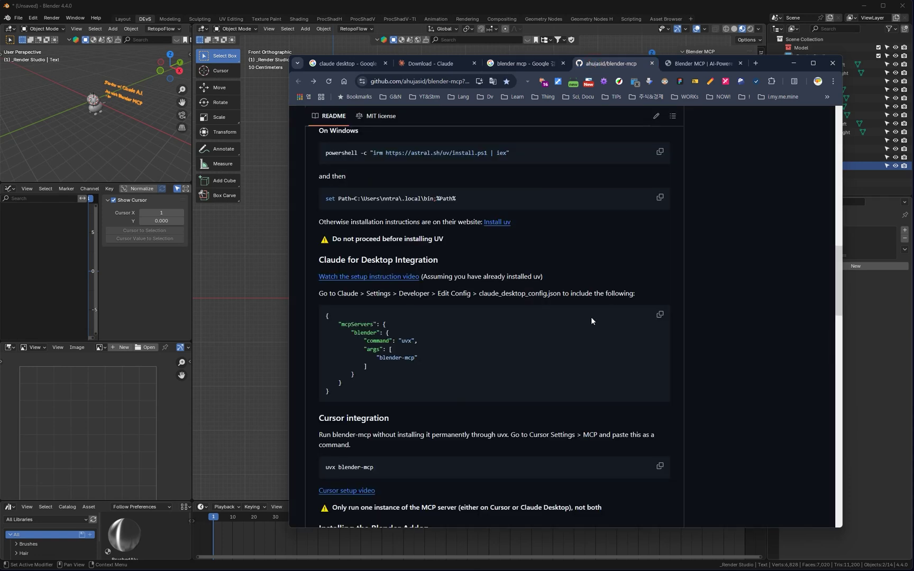
key(alt+Tab)
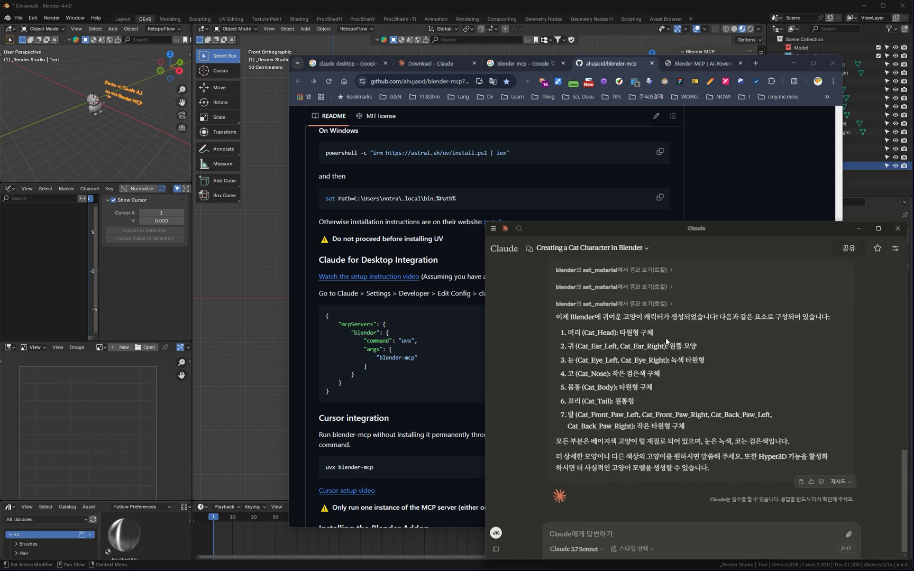
Open Claude's Developer settings and reveal the folder holding claude_desktop_config.json in File Explorer.
click(493, 230)
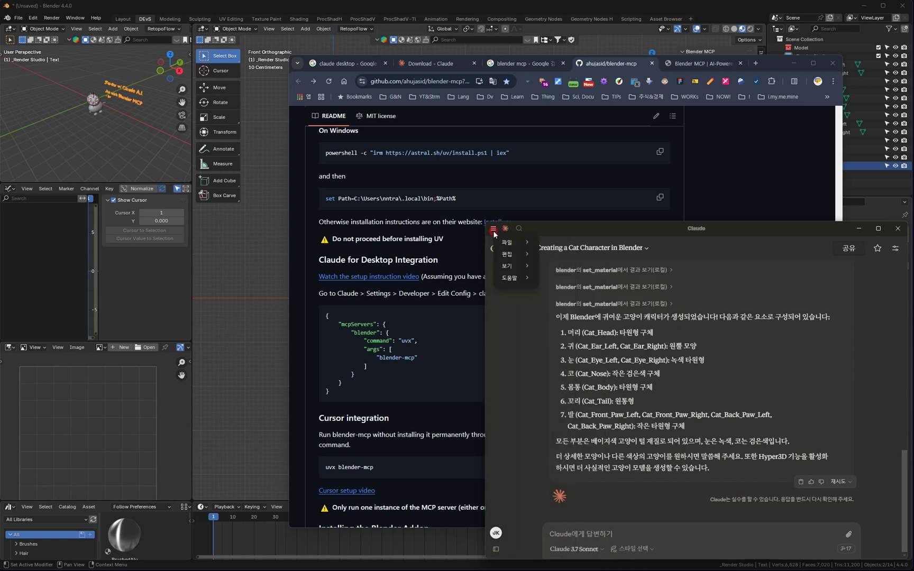
mouse_move(508, 243)
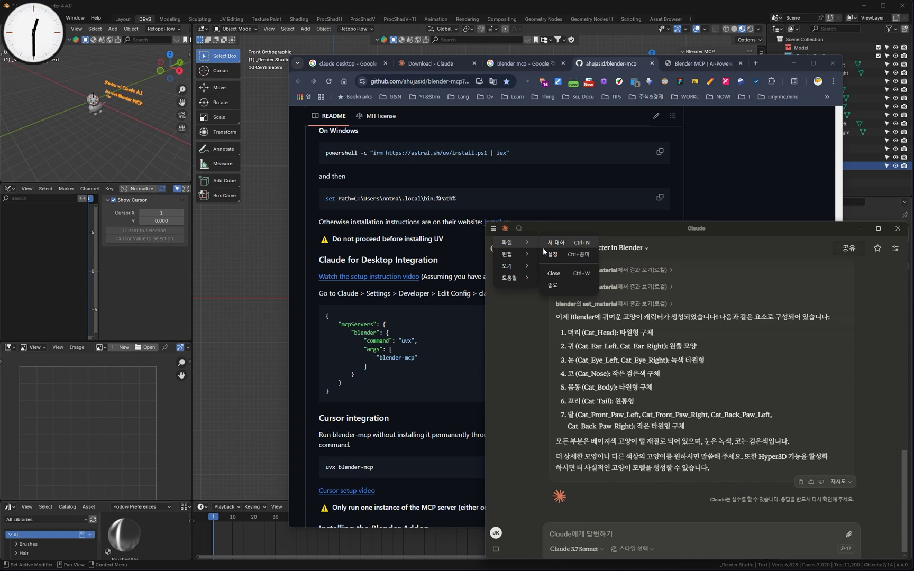
click(564, 258)
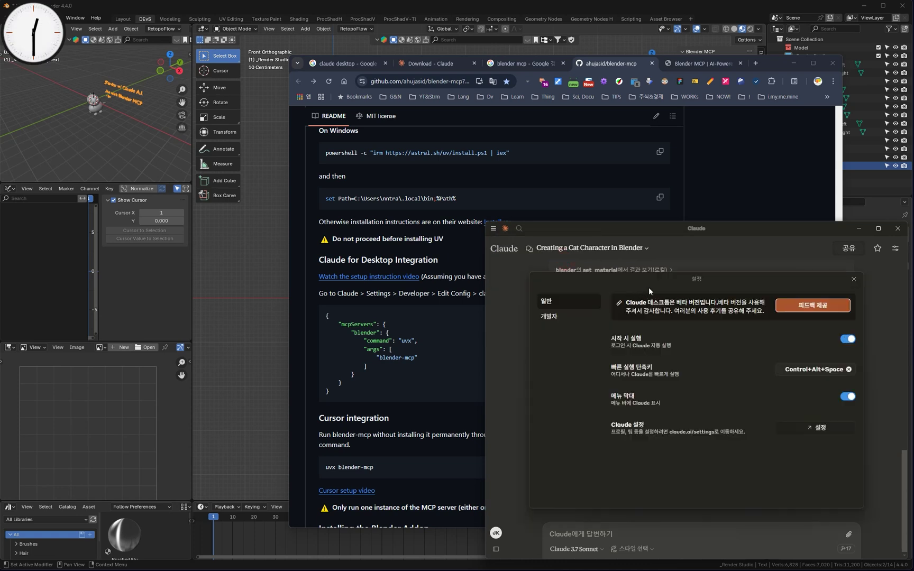
click(550, 318)
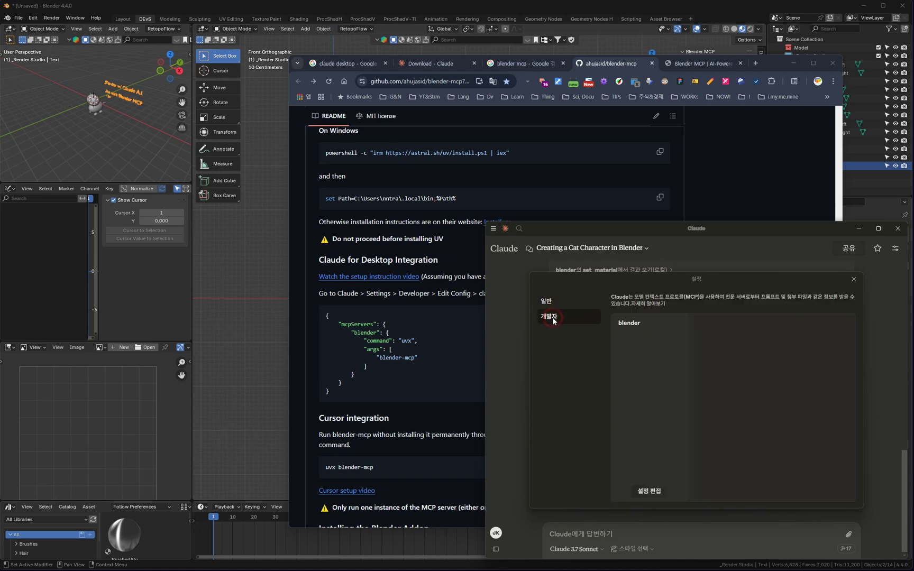
click(656, 492)
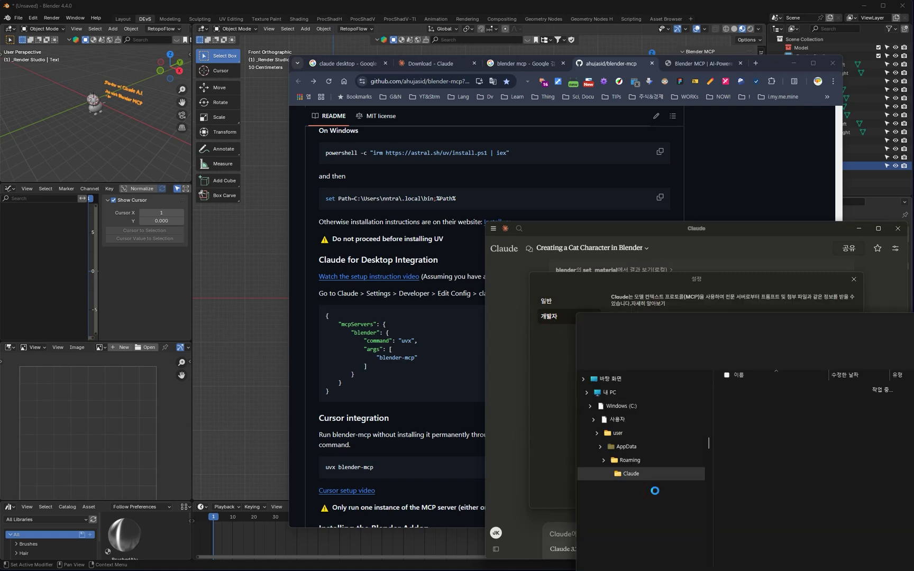
drag(813, 322, 739, 242)
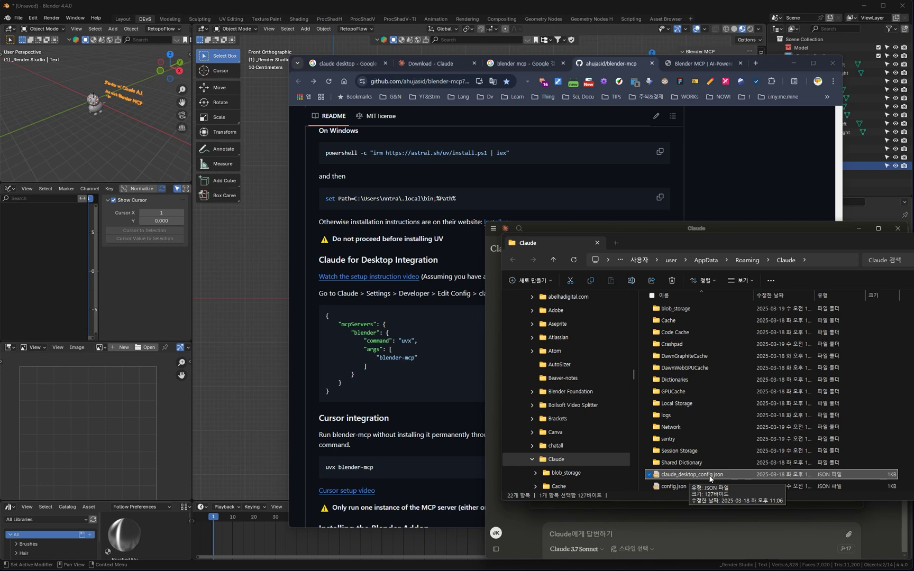
Open claude_desktop_config.json in CudaText, after briefly viewing the file's properties.
right_click(711, 479)
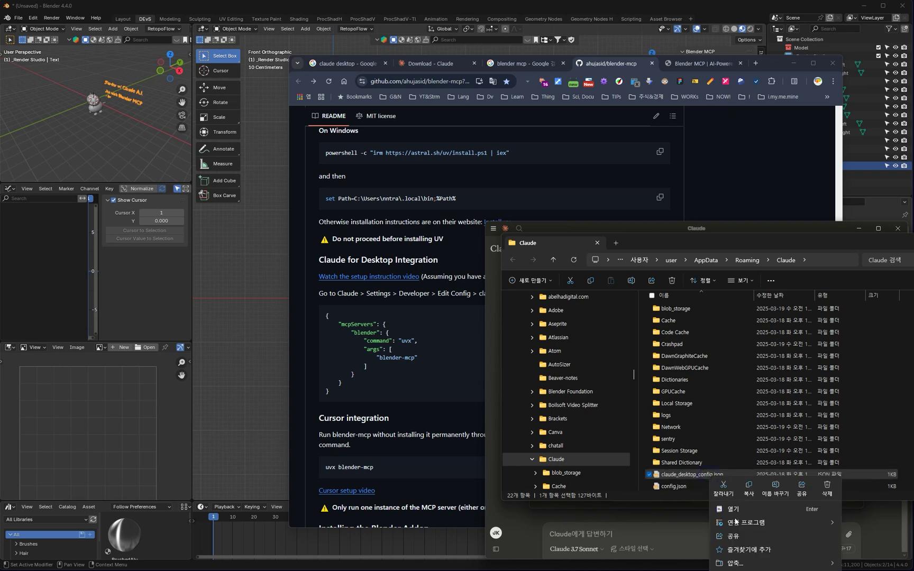
key(r)
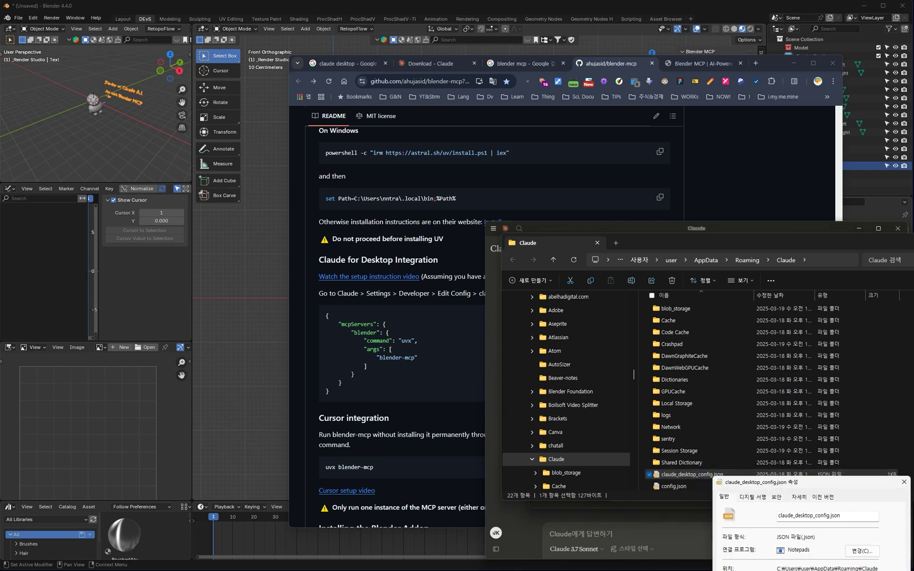
key(Escape)
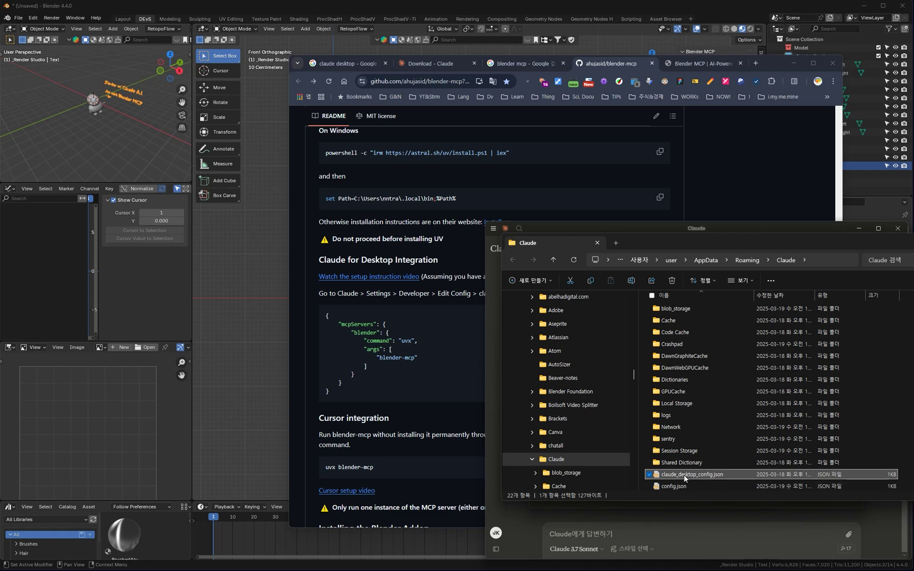
right_click(684, 478)
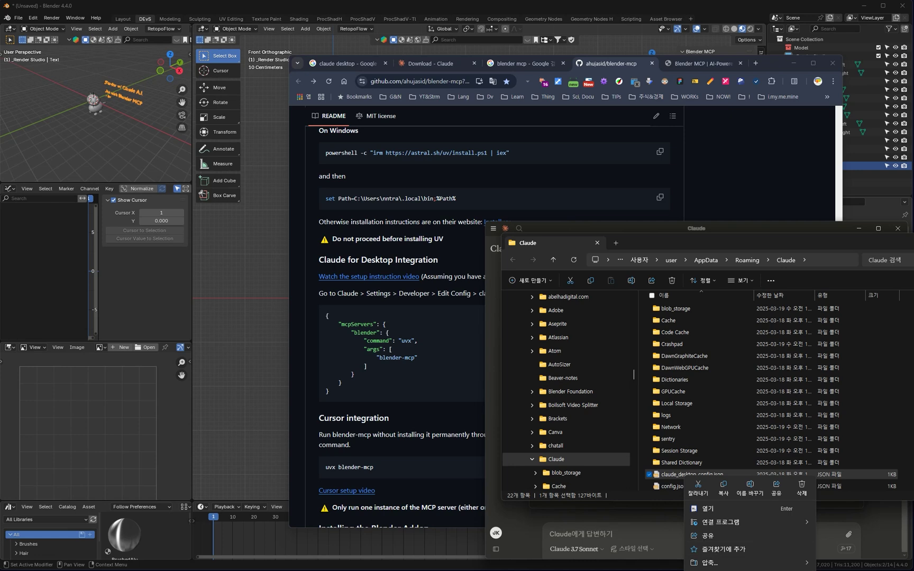
key(alt+Return)
key(Escape)
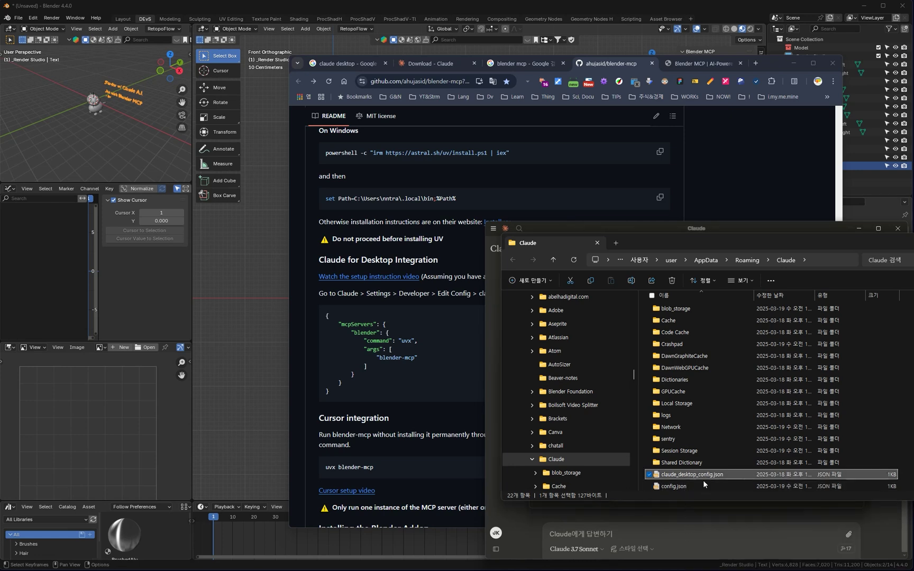
right_click(698, 476)
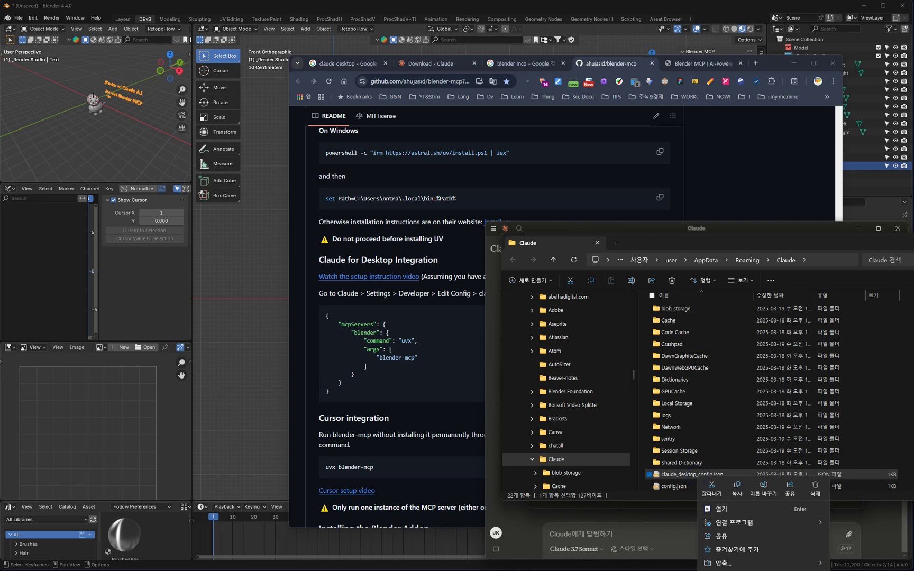
key(shift+F10)
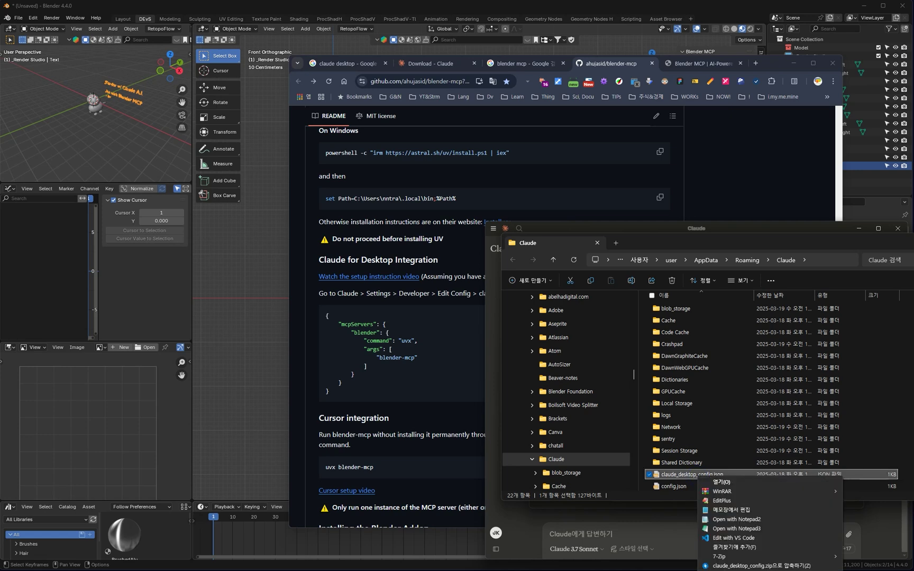
click(721, 482)
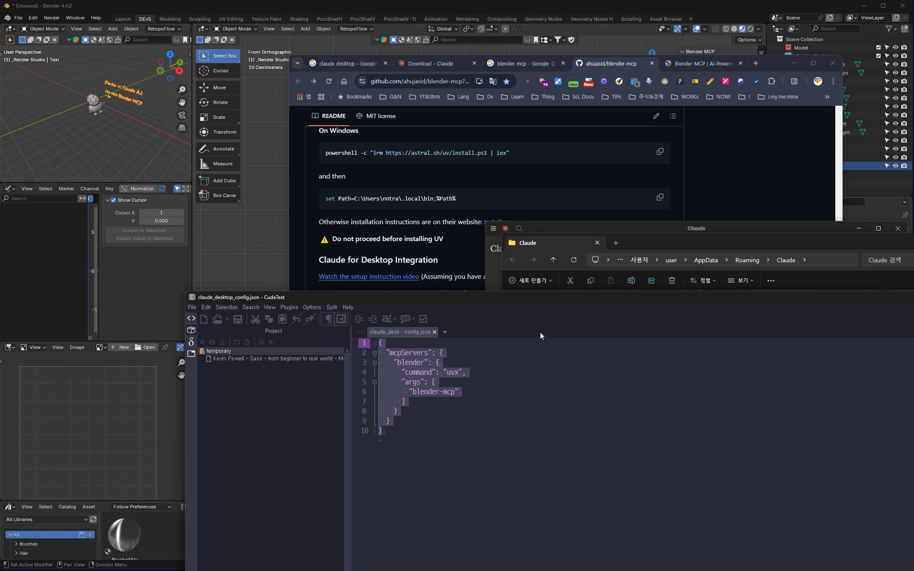
Compare the config's blender server JSON in CudaText with the README's mcpServers example.
key(ctrl+End)
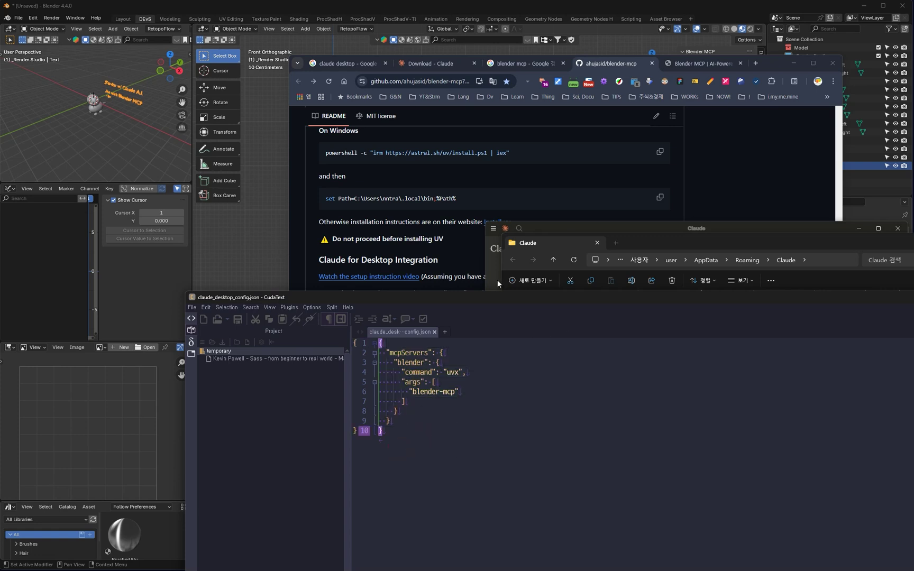
click(745, 183)
drag(341, 394, 311, 321)
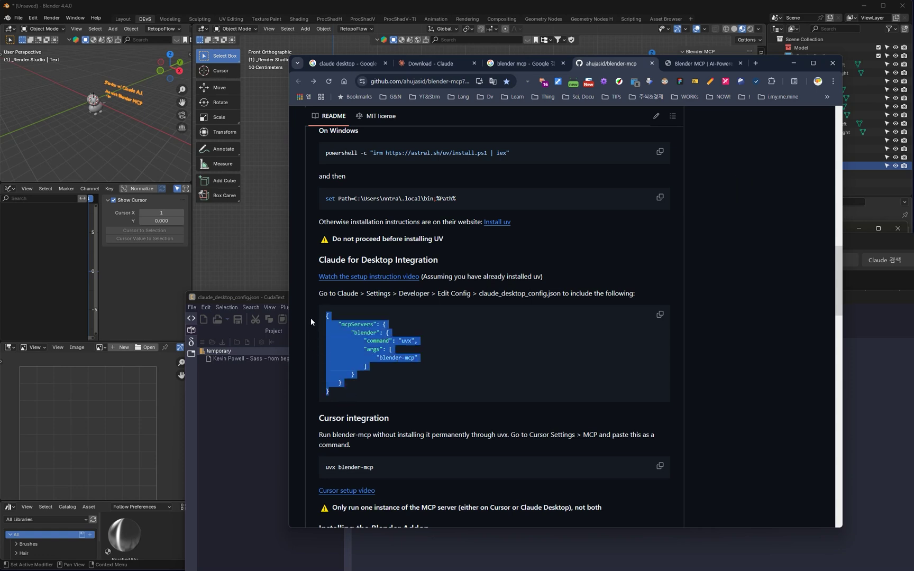
key(alt+Tab)
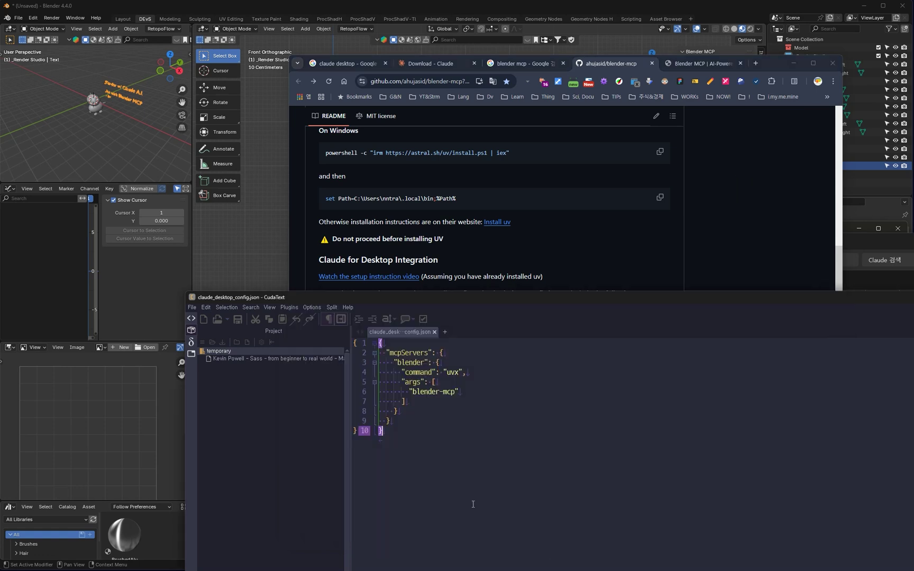
drag(416, 438, 466, 349)
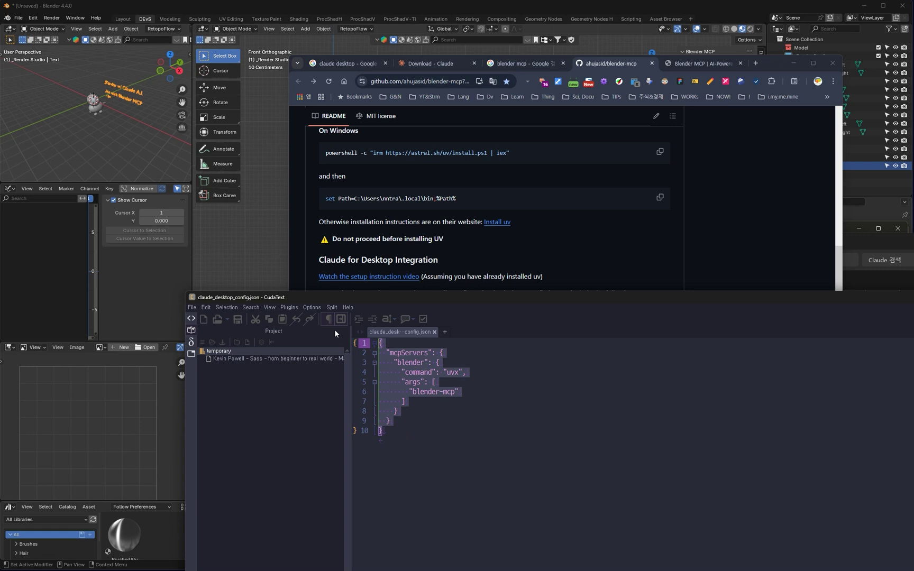
click(490, 405)
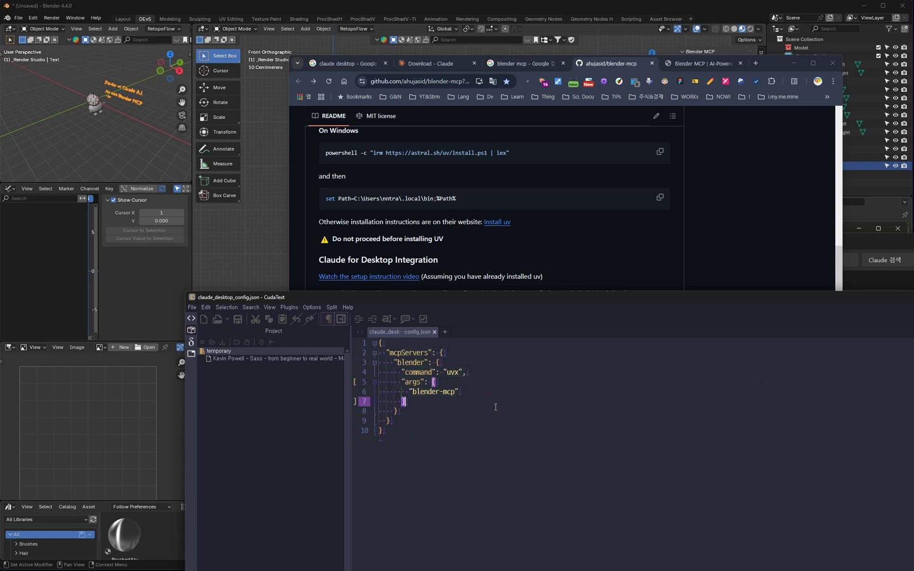
drag(399, 432, 355, 343)
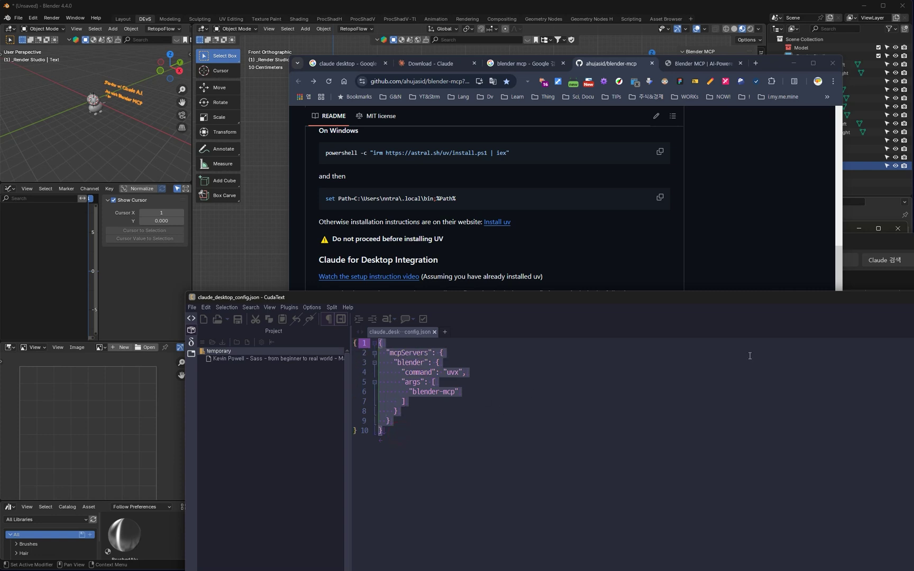
key(super+Down)
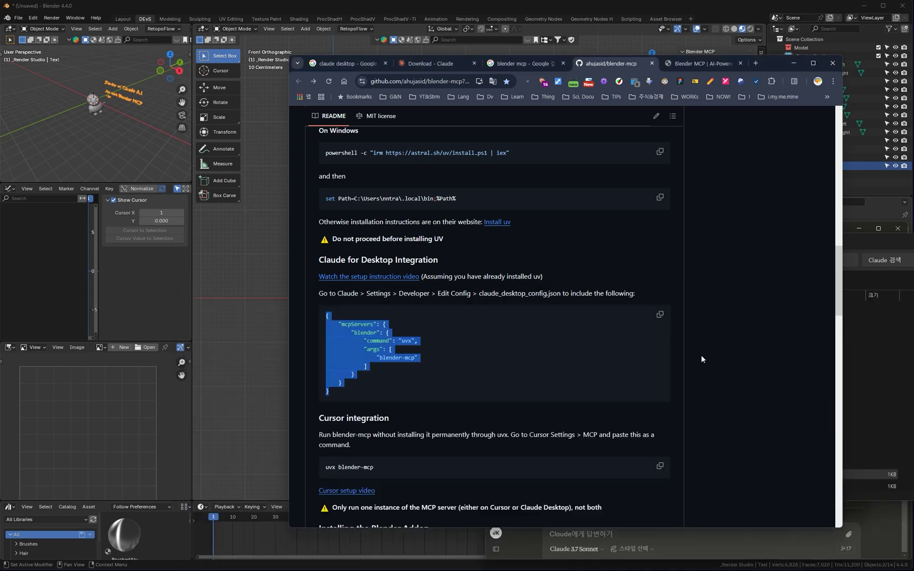
click(743, 353)
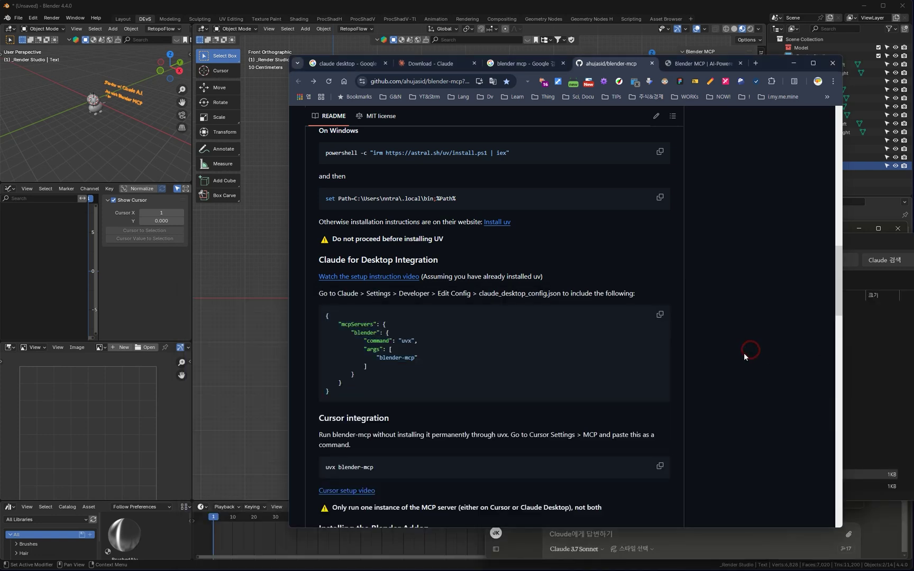
Review the blender server in Claude's settings, close them, and minimise Claude to return to Blender.
click(496, 534)
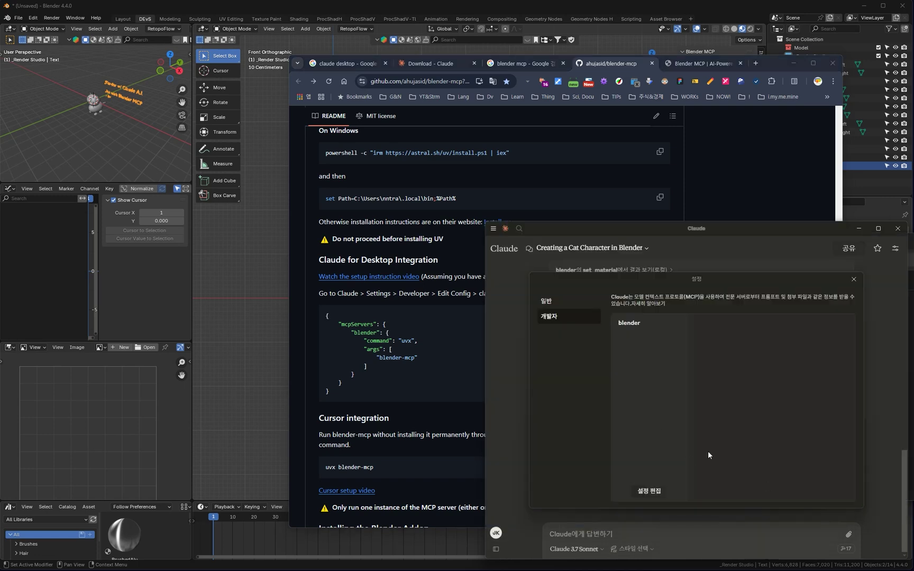
click(853, 280)
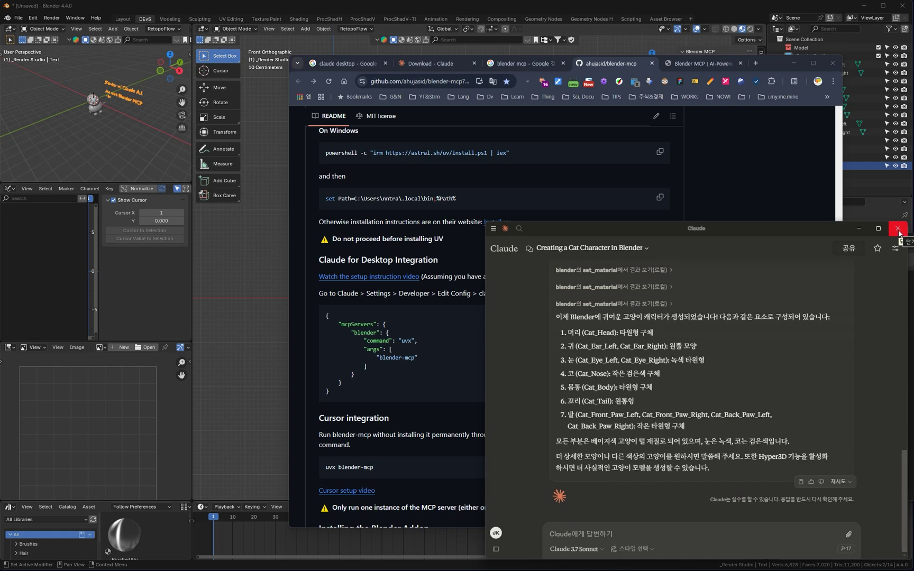
click(493, 228)
mouse_move(506, 239)
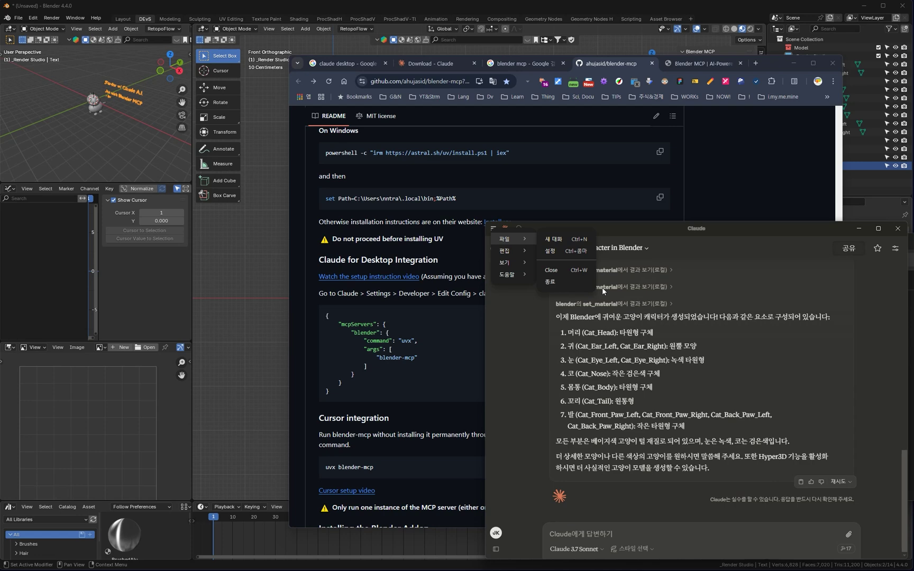
click(874, 313)
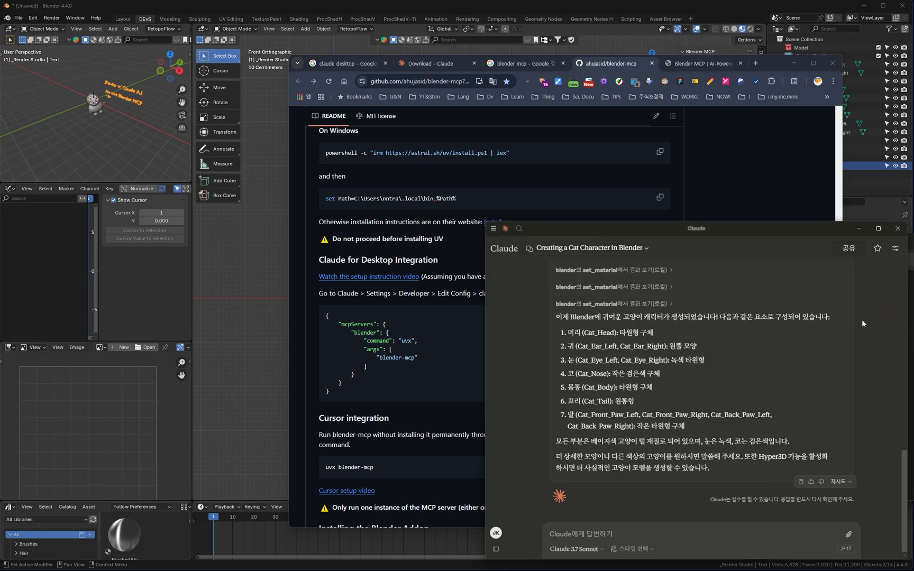
click(860, 228)
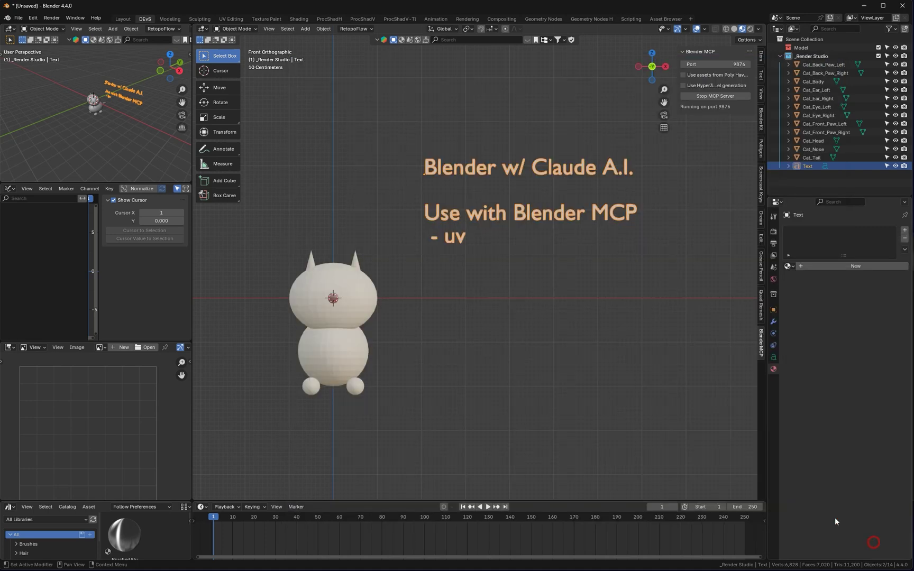
click(836, 530)
Edit the title text to '- install uv' plus a new line 'Configure Claude Desktop App Settings'.
click(458, 235)
key(Tab)
key(Left)
key(Left)
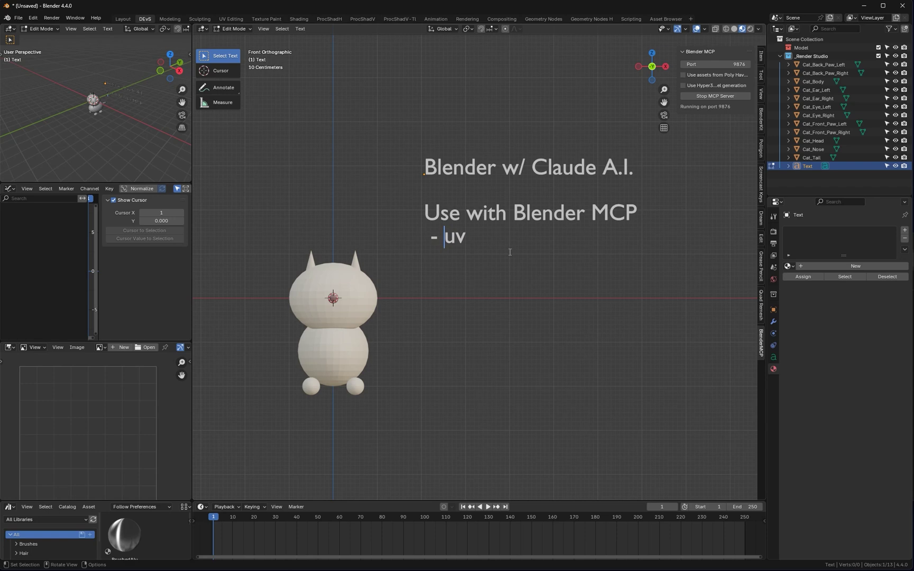
text(install)
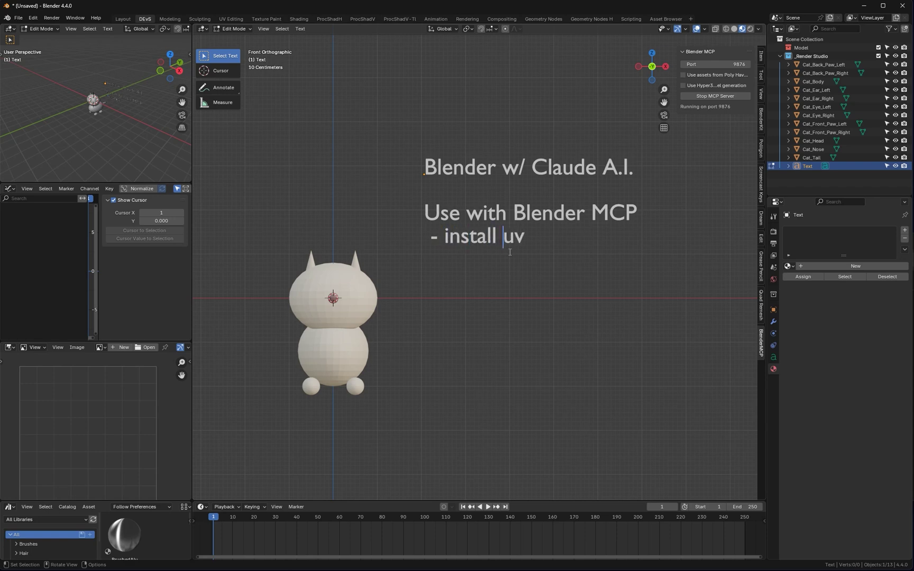
key(Right)
key(Right)
key(Return)
key(Return)
text(Confu)
key(BackSpace)
text(igu)
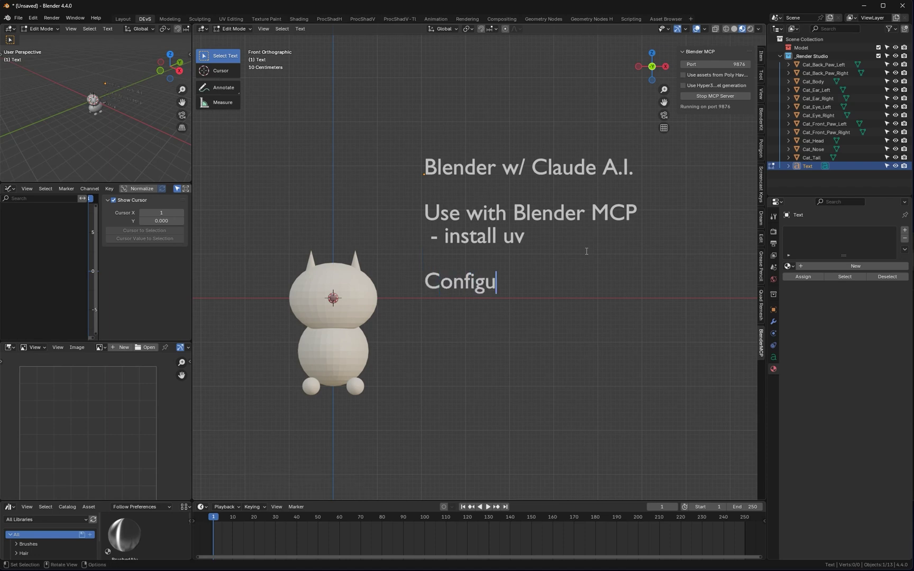
text(re)
text( Cal)
key(BackSpace)
key(BackSpace)
text(ld)
key(BackSpace)
text(adu)
key(BackSpace)
key(BackSpace)
text(ude Desktop App s)
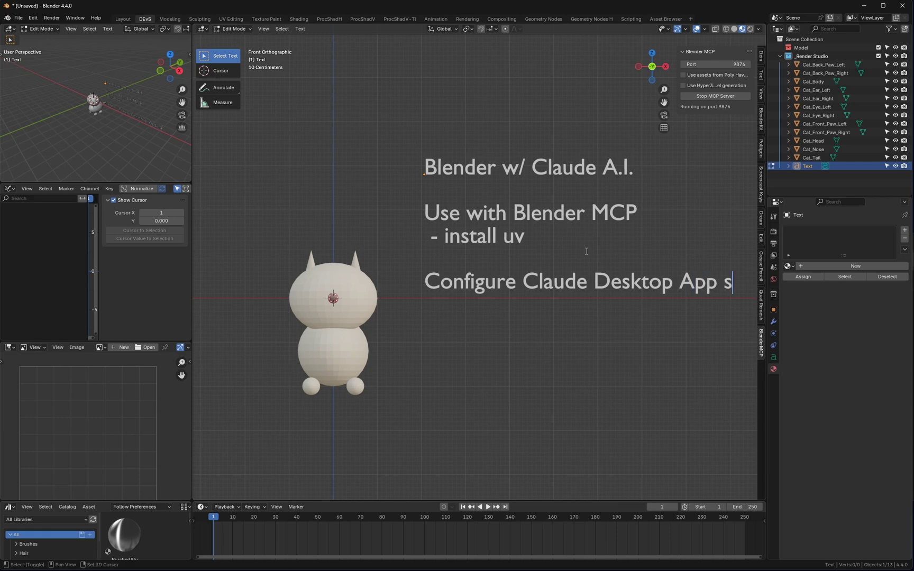
key(BackSpace)
text(Sett)
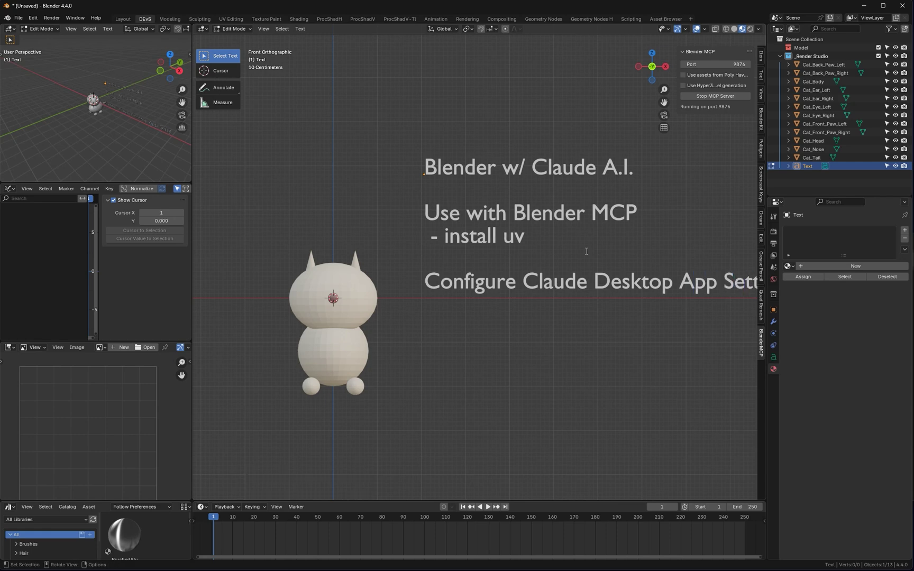
Return to Object Mode, shrink the title slightly, and select the README's JSON config block.
key(ctrl+Tab)
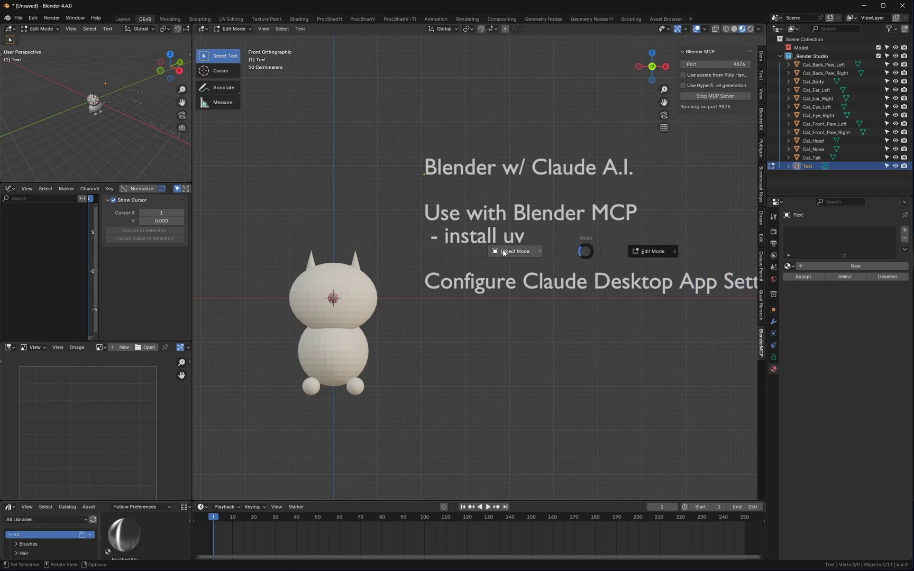
click(510, 251)
key(s)
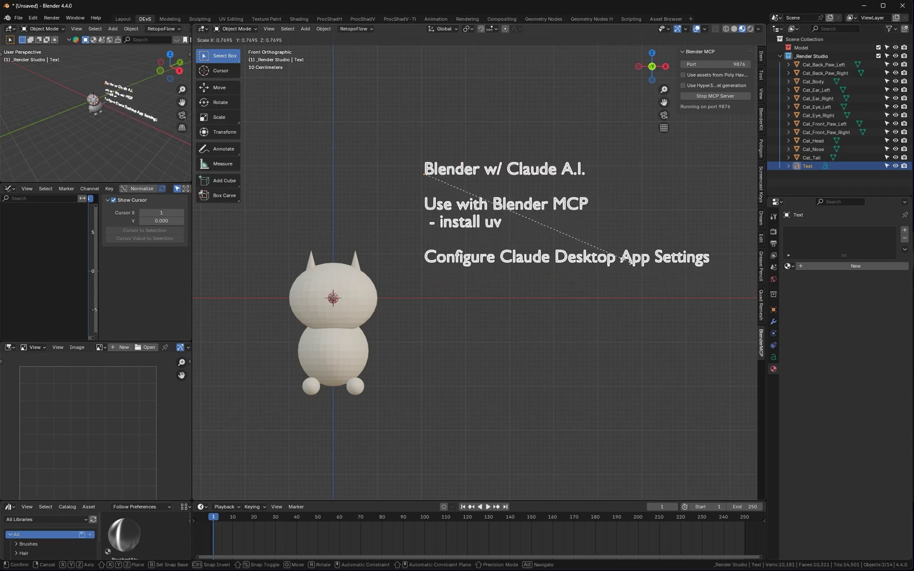
click(646, 267)
click(546, 315)
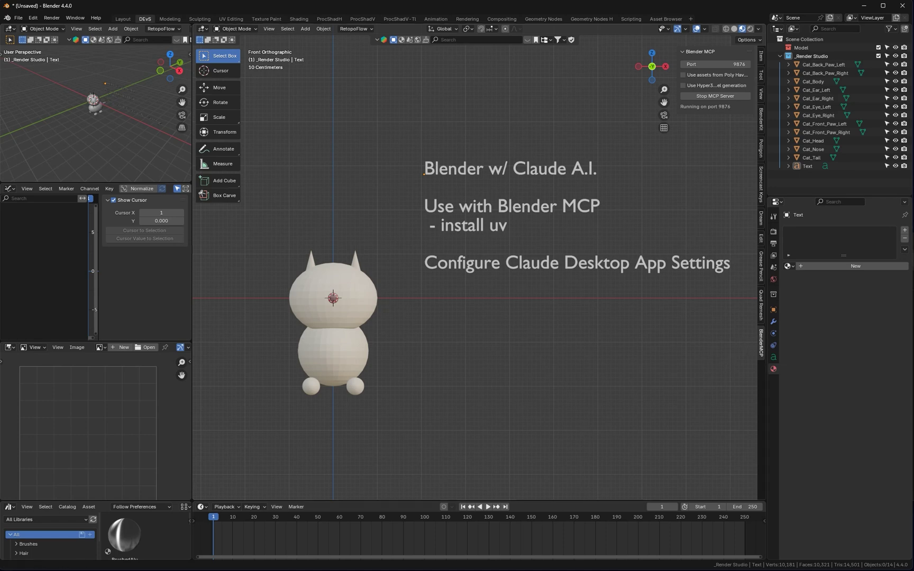
key(alt+Tab)
mouse_move(360, 394)
mouse_down()
mouse_move(367, 341)
mouse_move(311, 285)
mouse_up()
Download the blender-mcp repository as a ZIP from GitHub and switch back to Blender.
click(643, 397)
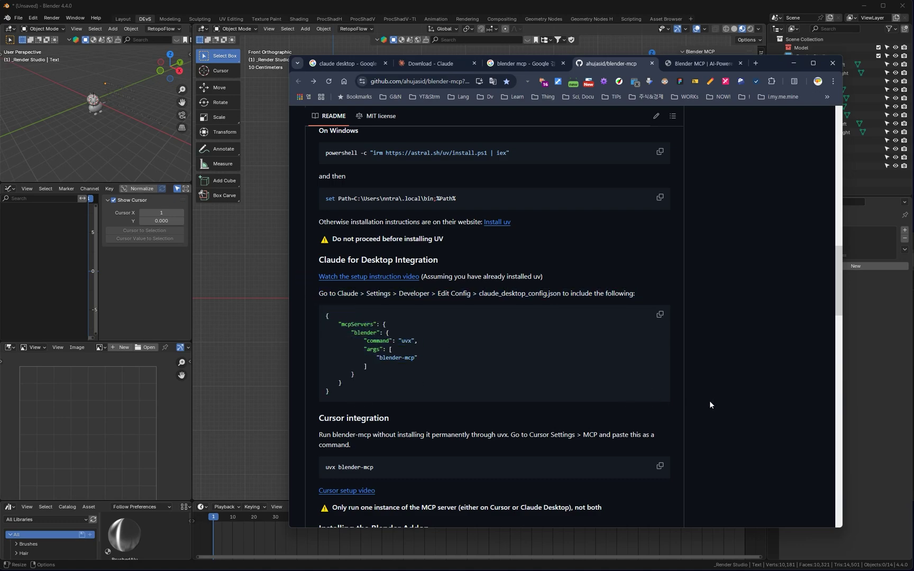
scroll(710, 405, up, 5)
scroll(714, 402, up, 5)
scroll(714, 402, up, 5)
scroll(714, 402, up, 5)
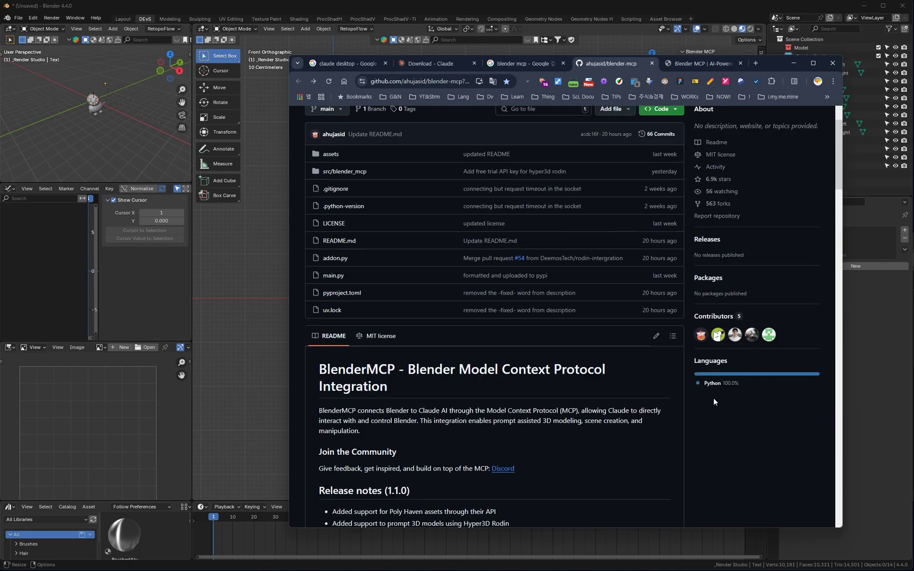
scroll(713, 397, up, 2)
click(674, 194)
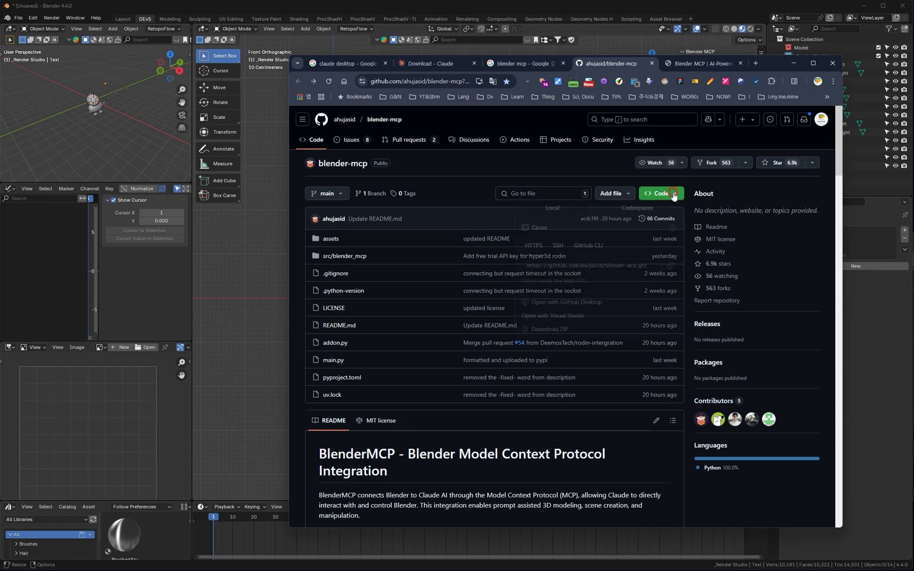
click(553, 332)
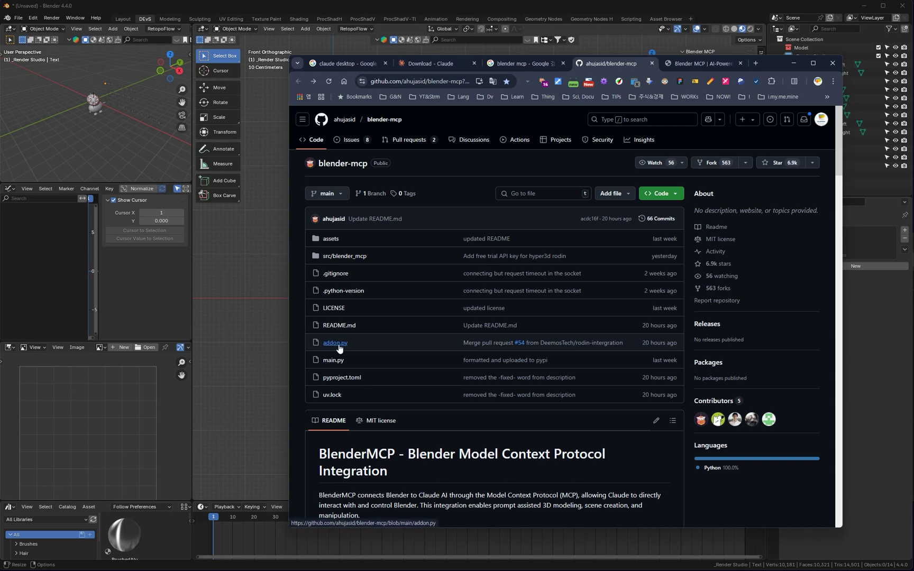
click(863, 354)
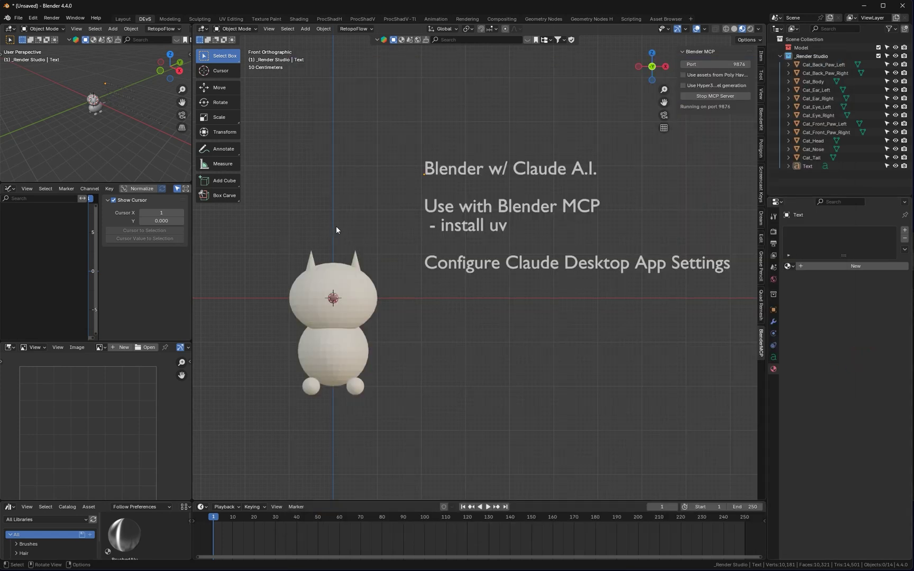
Open the Install from Disk file browser from Blender's Add-ons preferences.
click(17, 21)
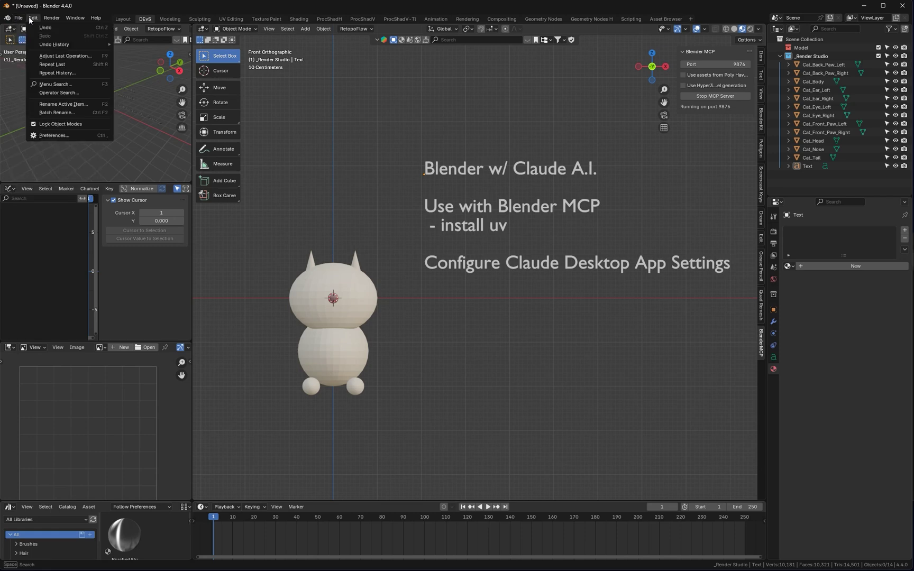
click(62, 135)
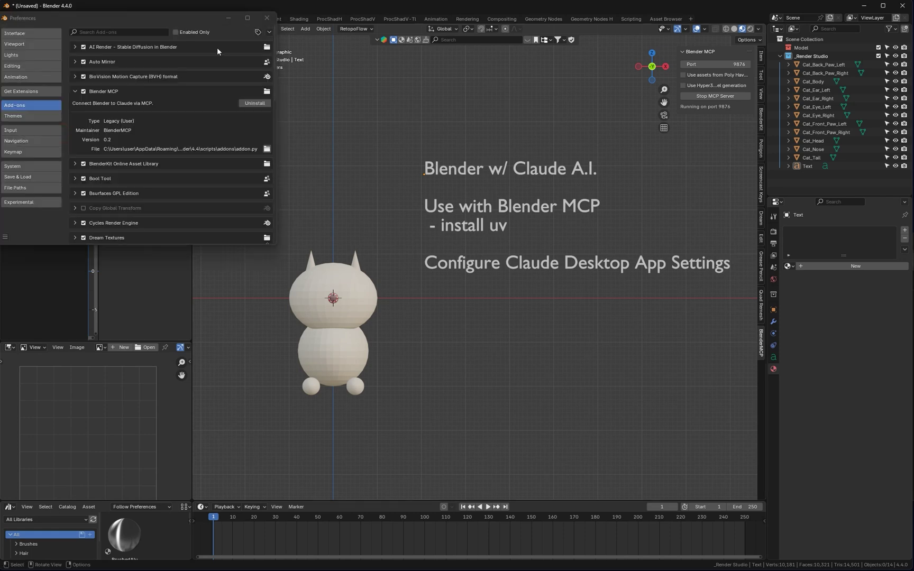
drag(183, 19, 565, 221)
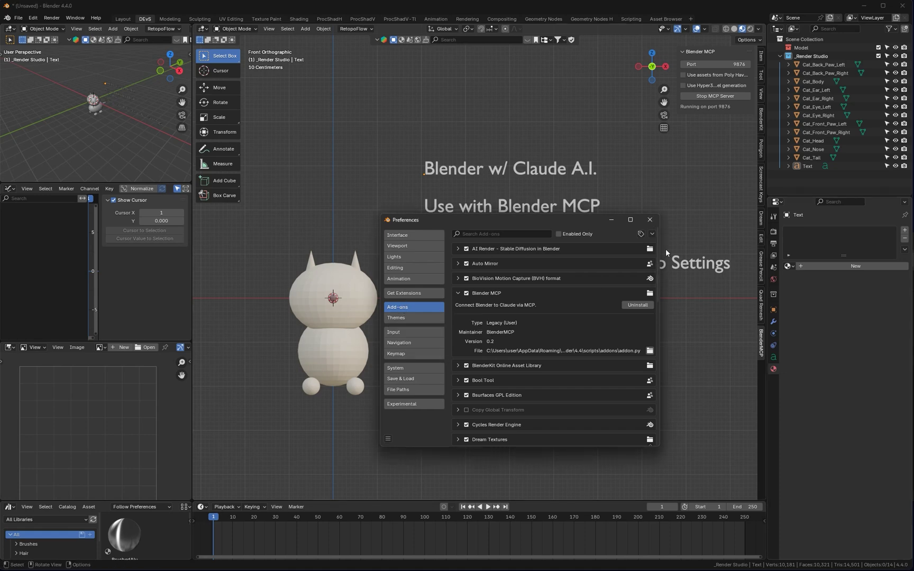
click(653, 235)
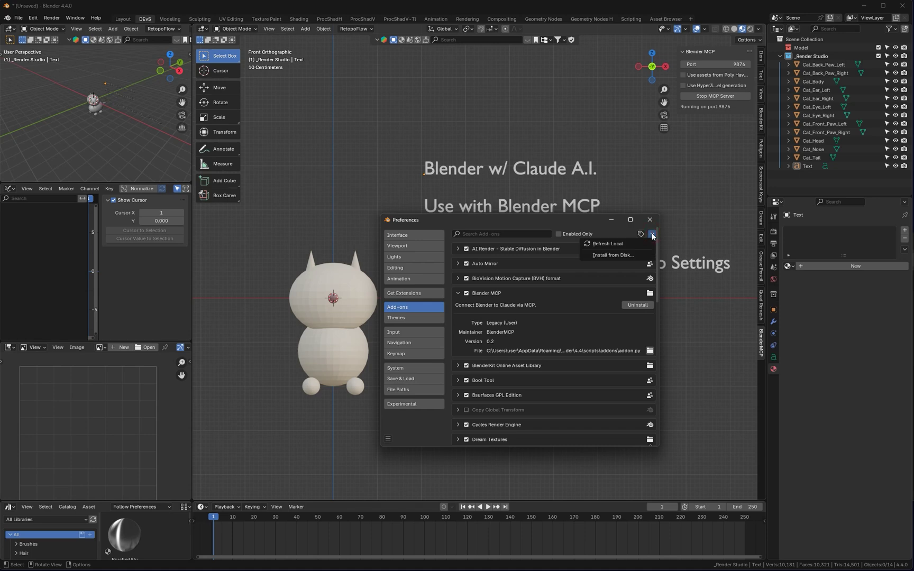
click(634, 256)
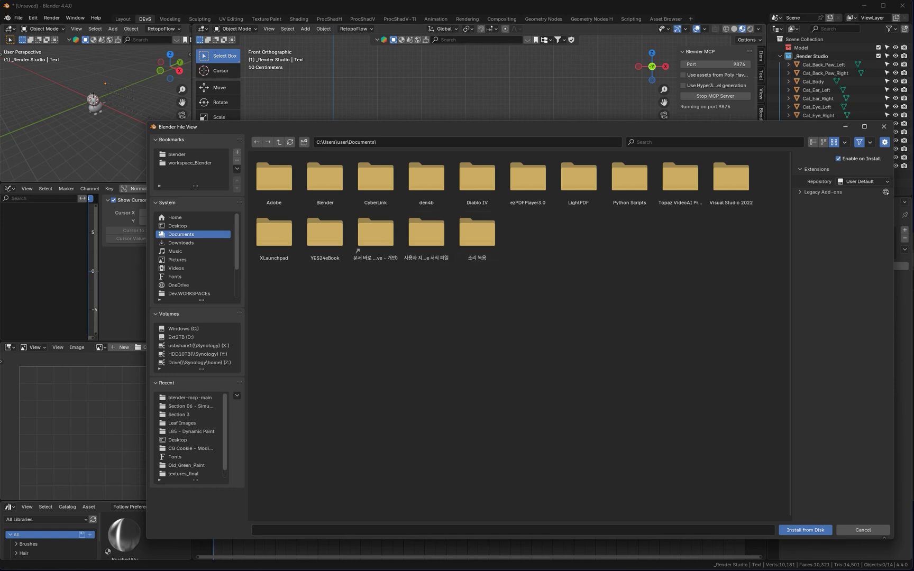
Download the blender-mcp repository ZIP again from GitHub and minimise the browser.
key(alt+Tab)
click(676, 193)
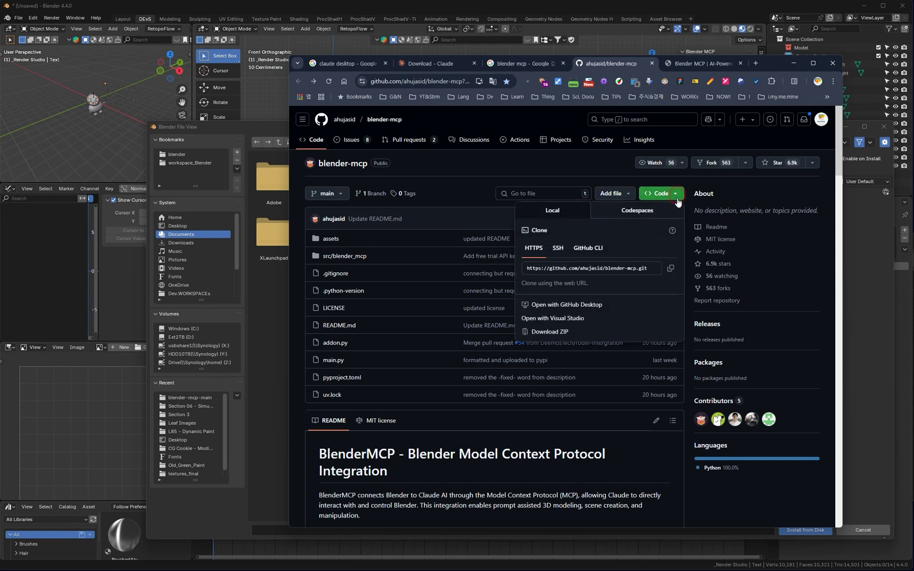
click(576, 332)
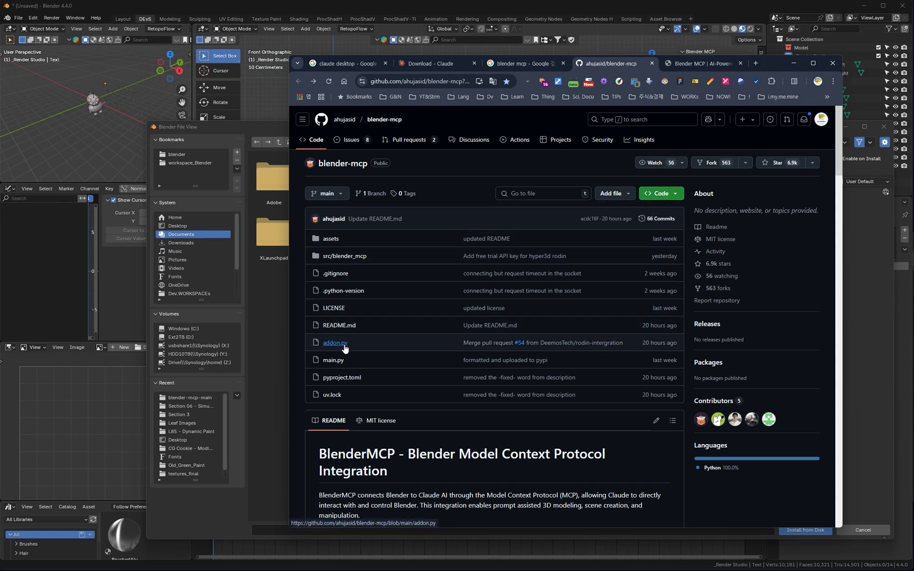
click(794, 63)
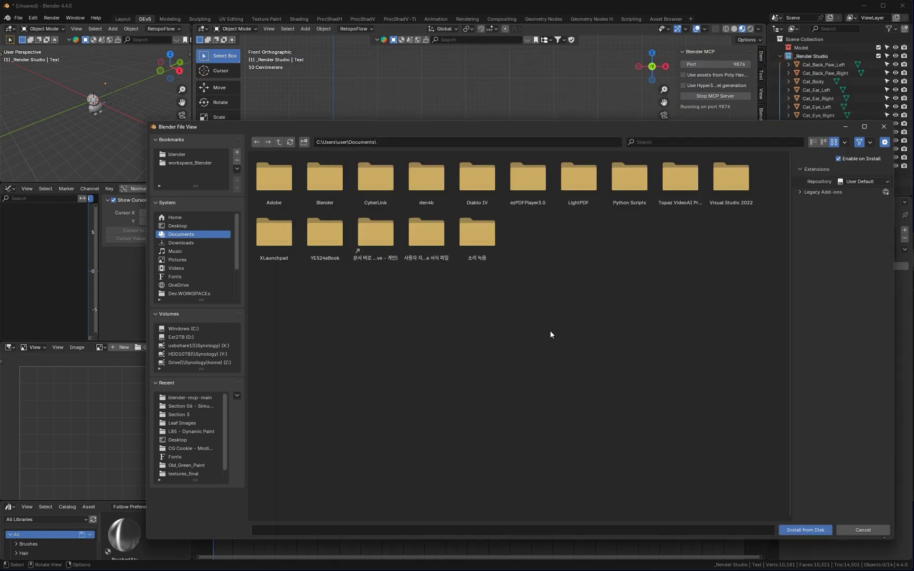
Cancel the file browser, search Add-ons for 'mc' to confirm Blender MCP 0.2, and close Preferences.
click(862, 531)
click(502, 237)
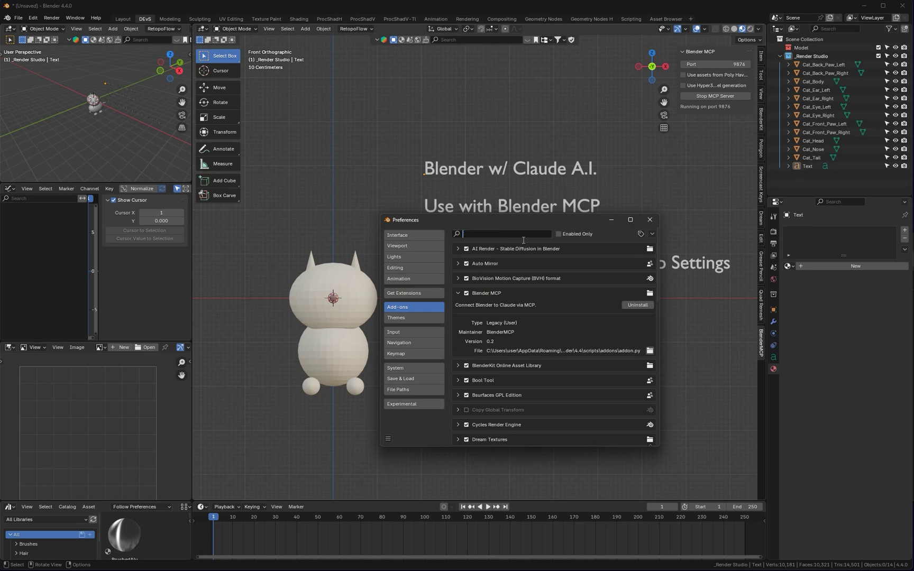
text(bl)
key(BackSpace)
key(BackSpace)
text(mcp)
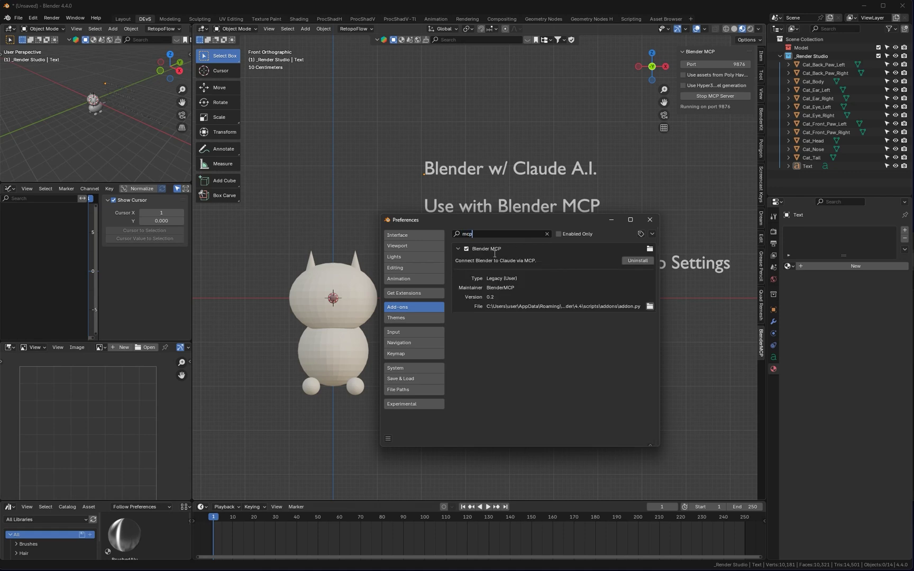
click(650, 220)
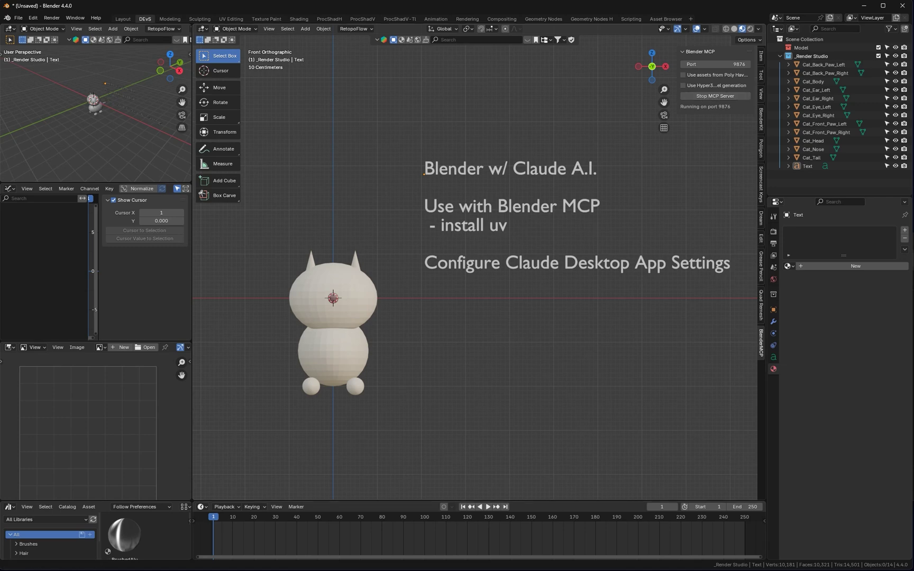
key(alt+Tab)
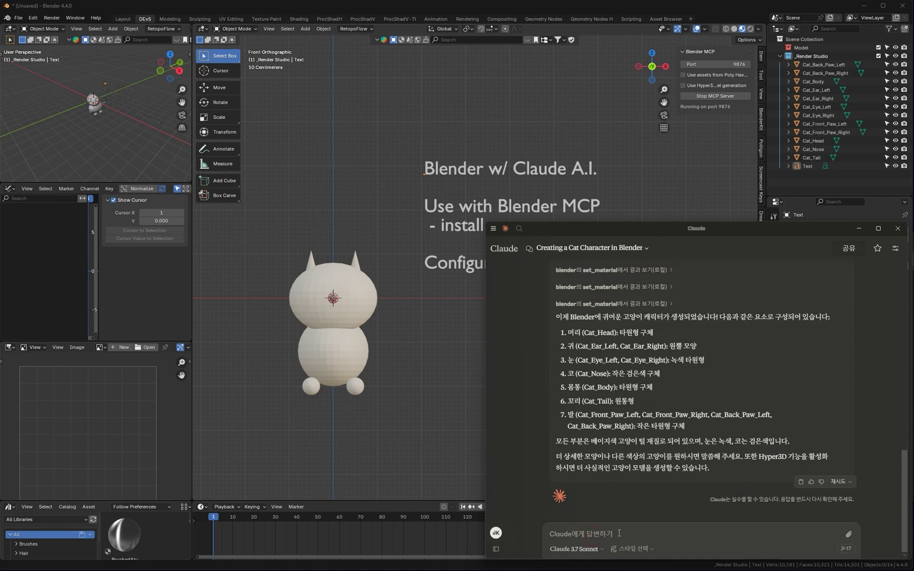
Draft a short 'Blender에…' message in the Claude cat chat, then return to Blender.
text(Blender에)
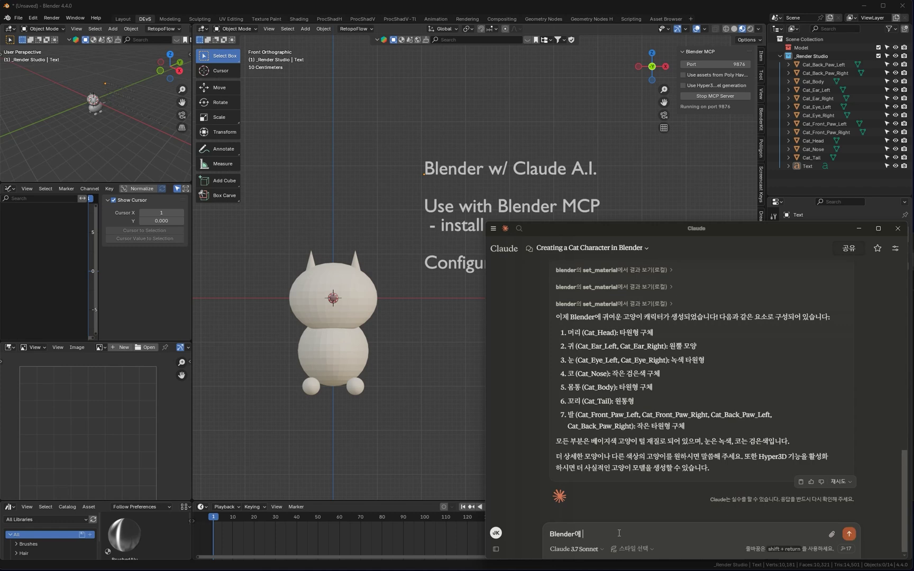
text( 무에)
scroll(649, 383, up, 3)
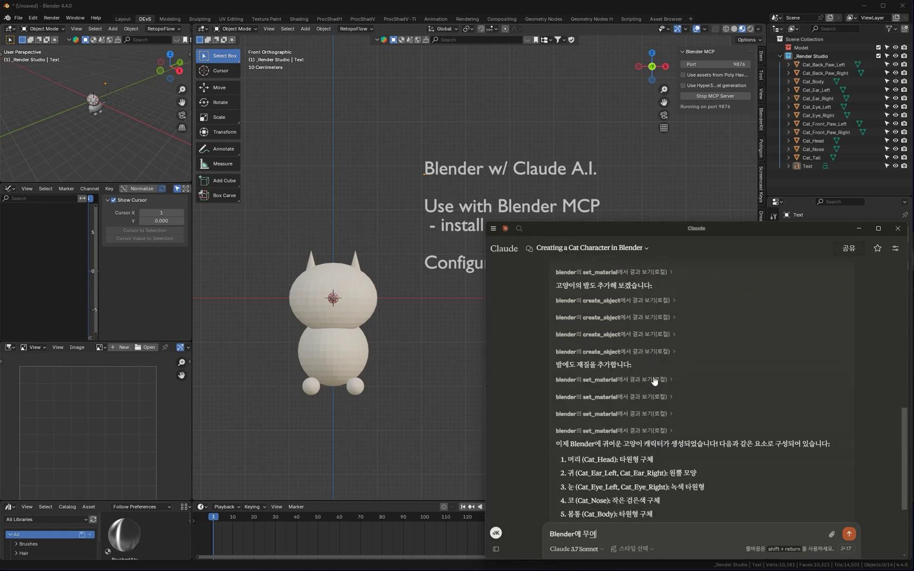
scroll(643, 392, down, 3)
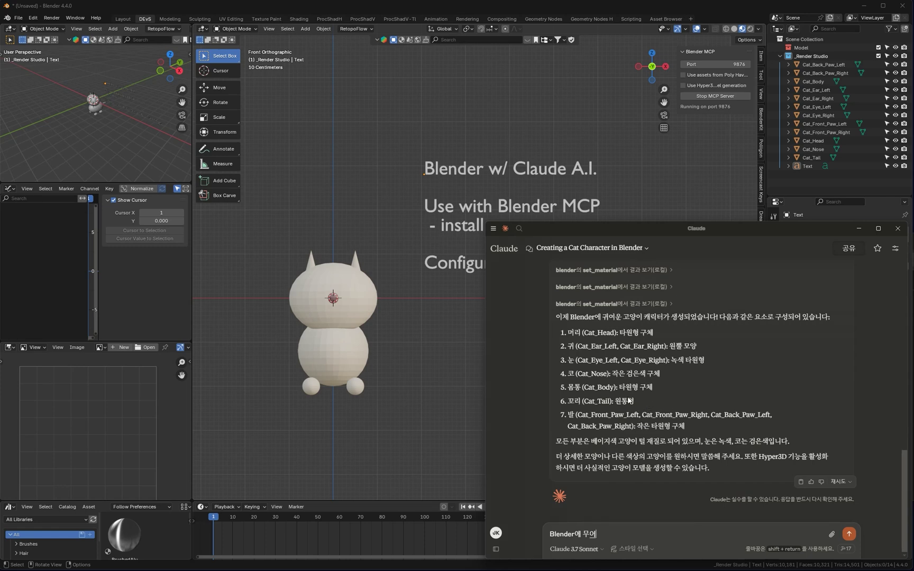
text(ㅅ)
click(807, 188)
Orbit the viewport and select the cat's head object.
mouse_move(510, 326)
middle_down()
mouse_move(510, 383)
mouse_move(432, 340)
mouse_move(464, 368)
mouse_move(489, 354)
mouse_move(482, 368)
mouse_move(580, 381)
middle_up()
click(373, 302)
mouse_move(441, 345)
middle_down()
mouse_move(406, 362)
mouse_move(414, 349)
mouse_move(468, 334)
middle_up()
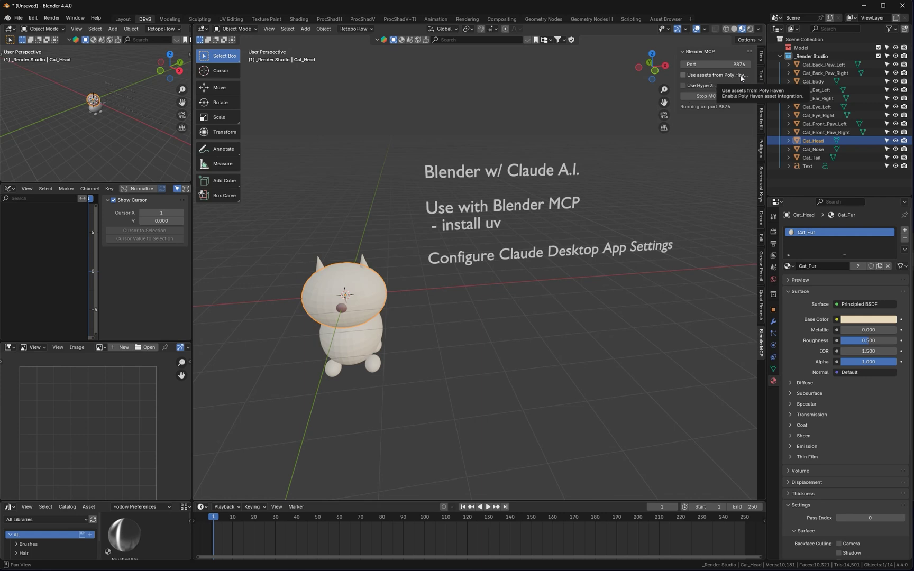
Enable Poly Haven assets and Hyper3D Rodin on hyper3d.ai, and set the free trial API key.
click(683, 74)
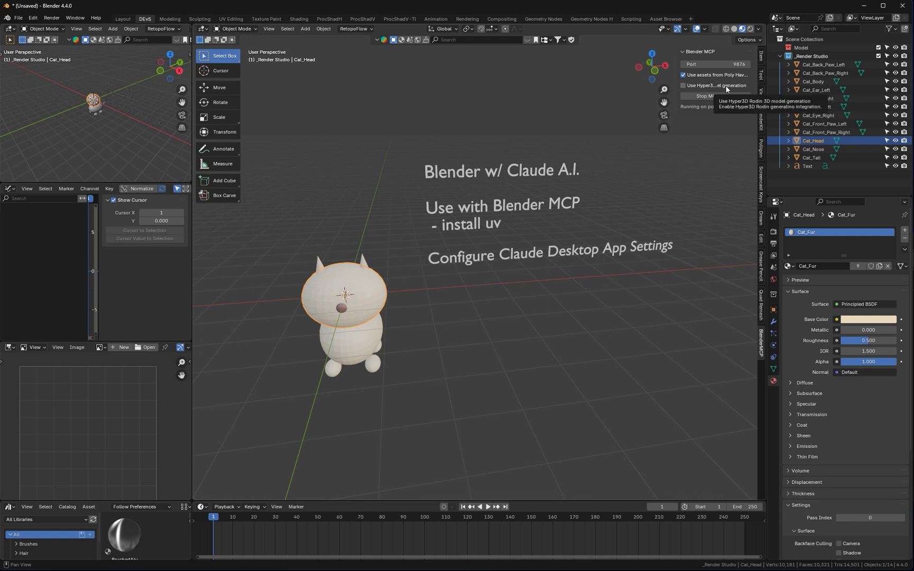
click(684, 86)
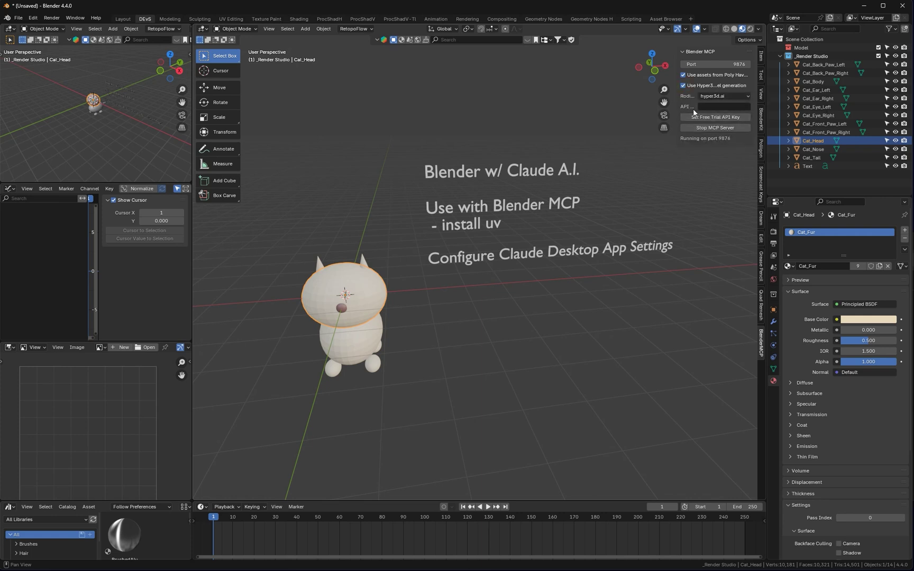
click(719, 98)
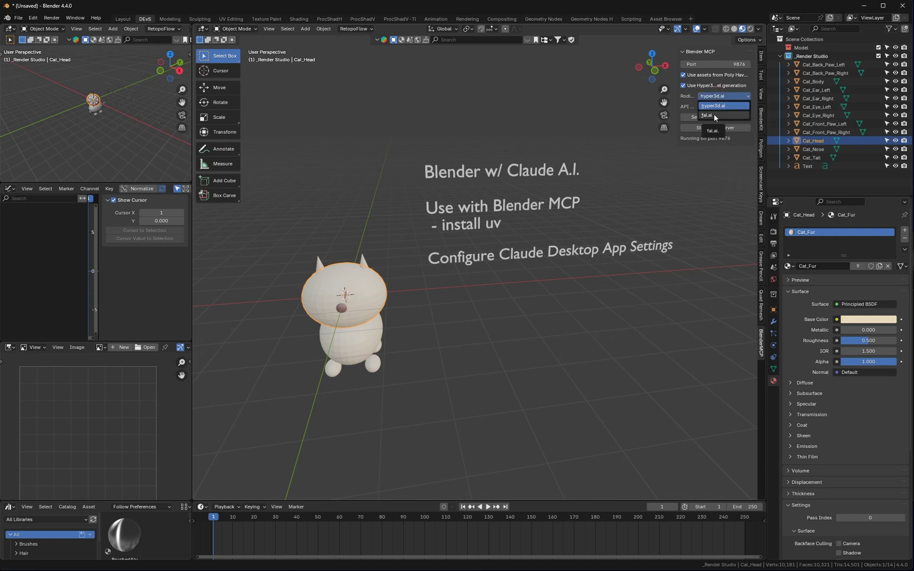
click(696, 109)
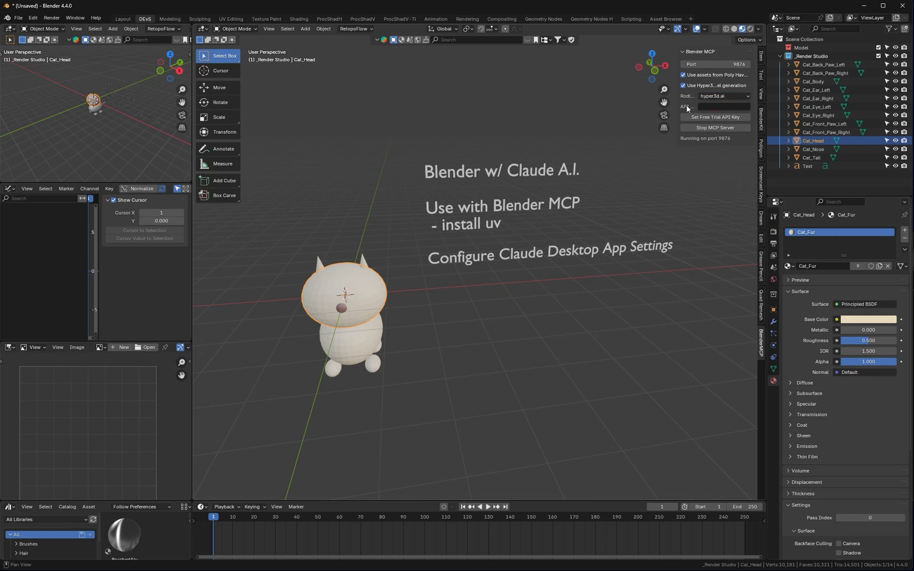
click(726, 116)
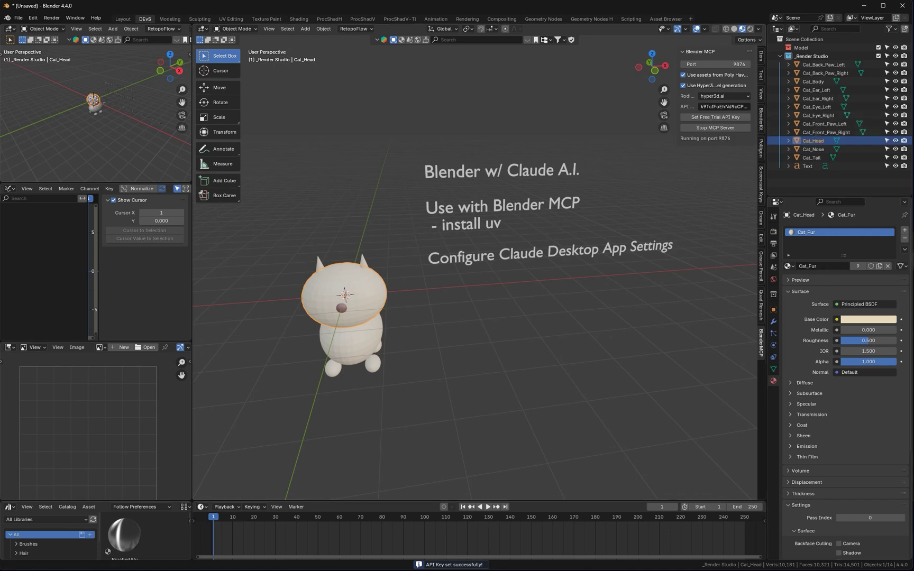
Open hyper3d.ai in a new Chrome tab.
key(alt+Tab)
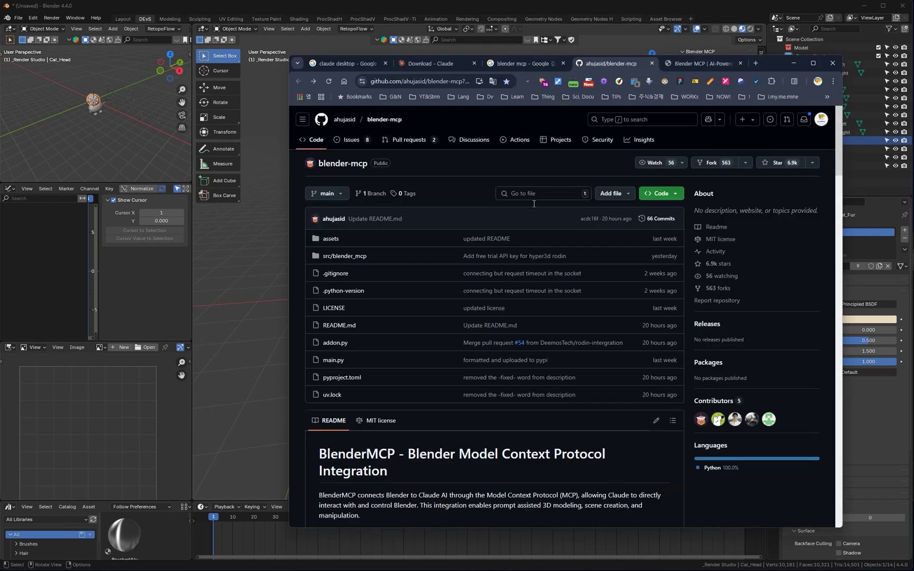
click(755, 63)
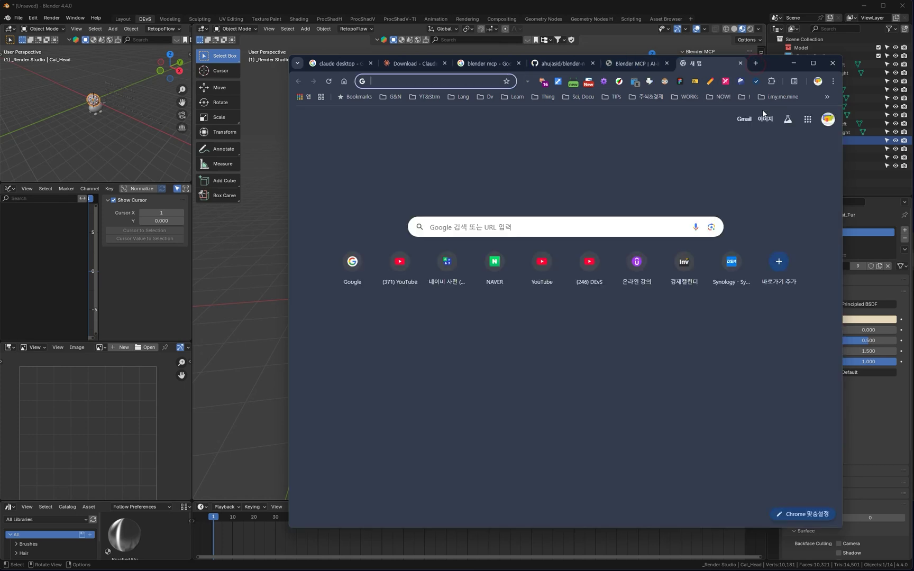
text(hyp)
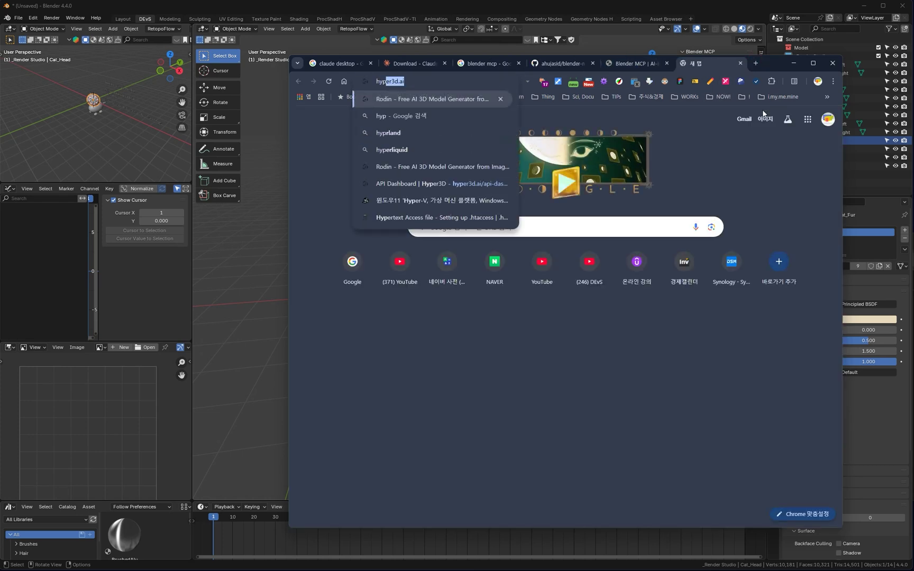
key(Return)
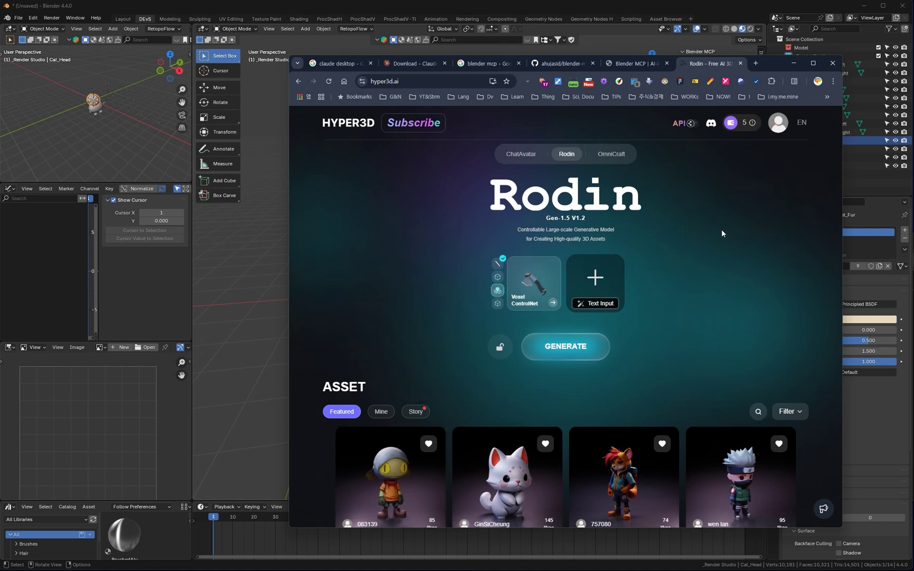
Check the Hyper3D API dashboard and membership plans, and switch Rodin input to Bounding Box ControlNet.
click(685, 124)
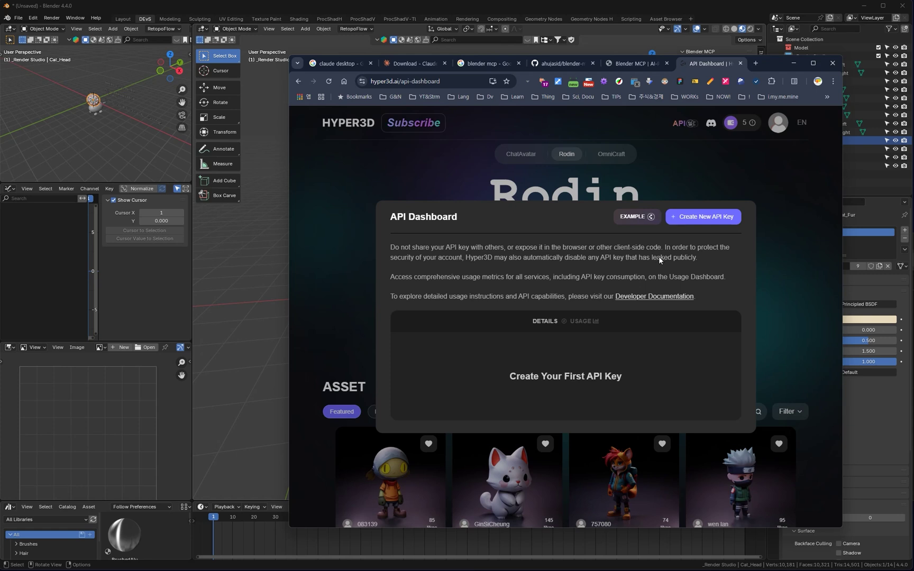
click(708, 217)
click(701, 199)
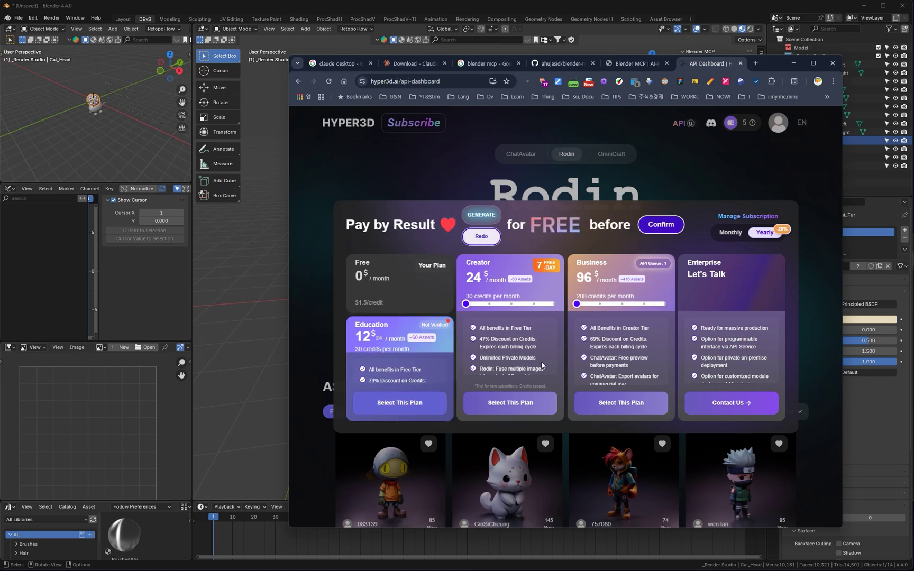
click(776, 180)
click(525, 277)
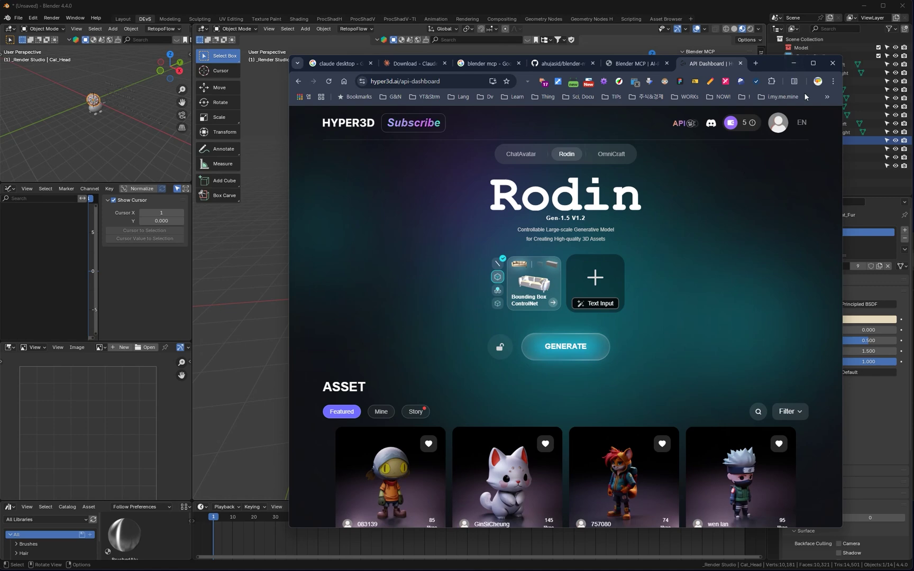
click(794, 63)
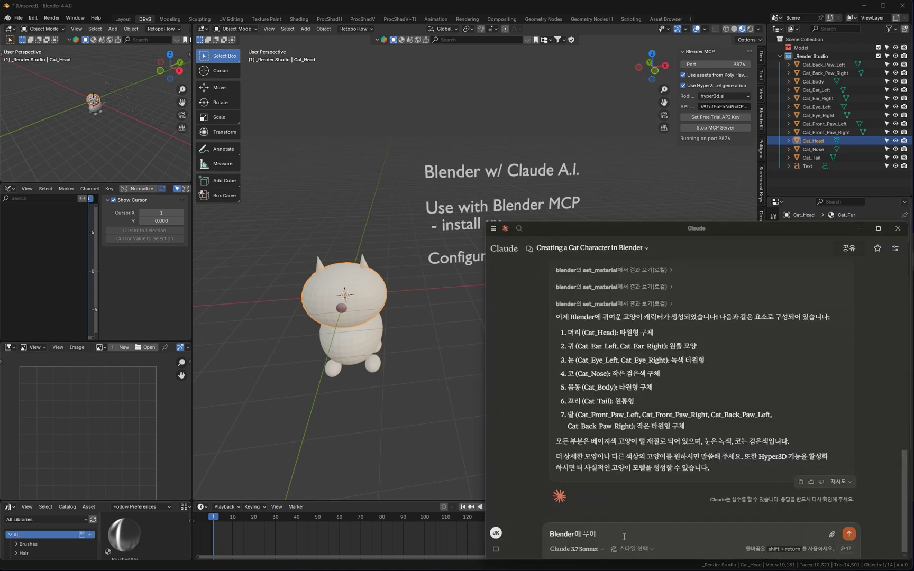
Send 'Blender에 고양이 캐릭터를 다시 만들어줘' to Claude and let it read the scene.
triple_click(624, 536)
click(597, 534)
text(rhd)
text(고양이)
text(릭)
text(를)
text( 다시 ㅁ)
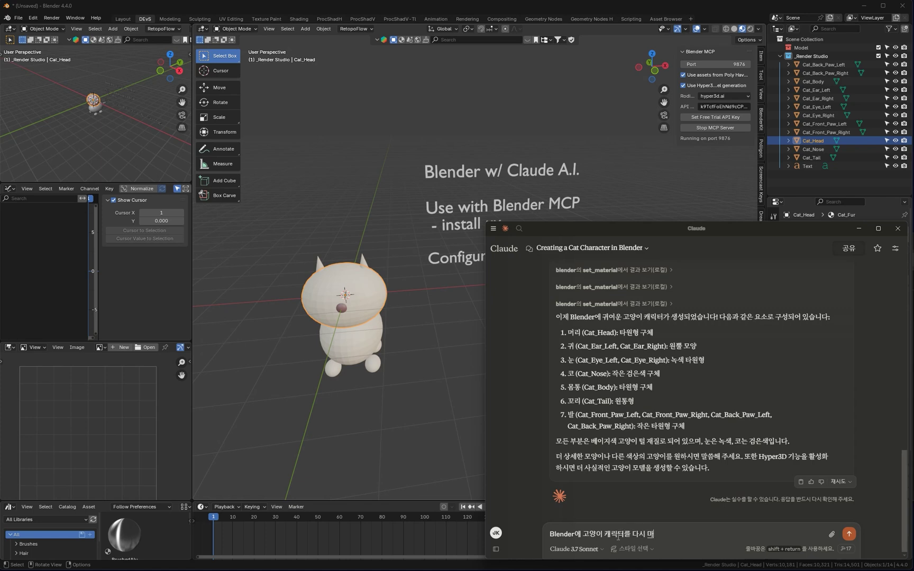
text(어줘)
key(Return)
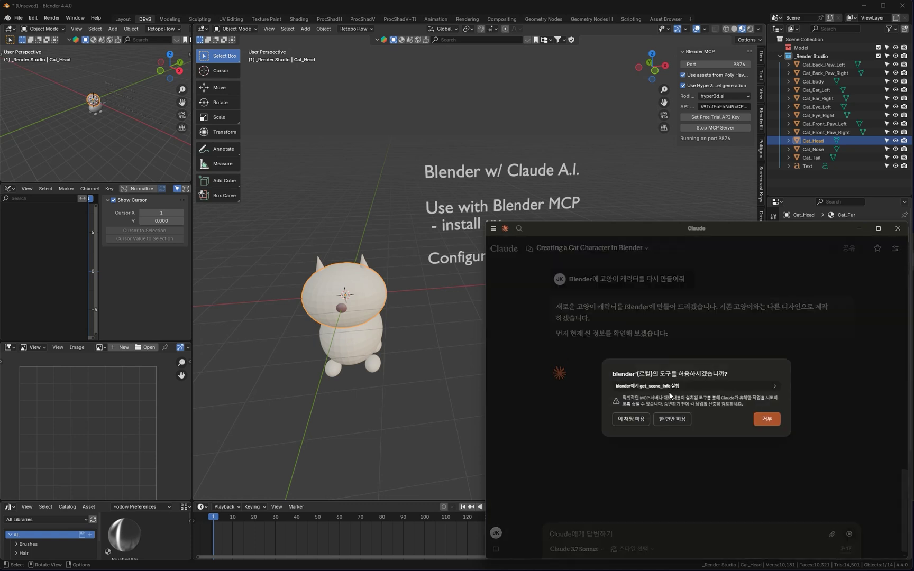
click(629, 424)
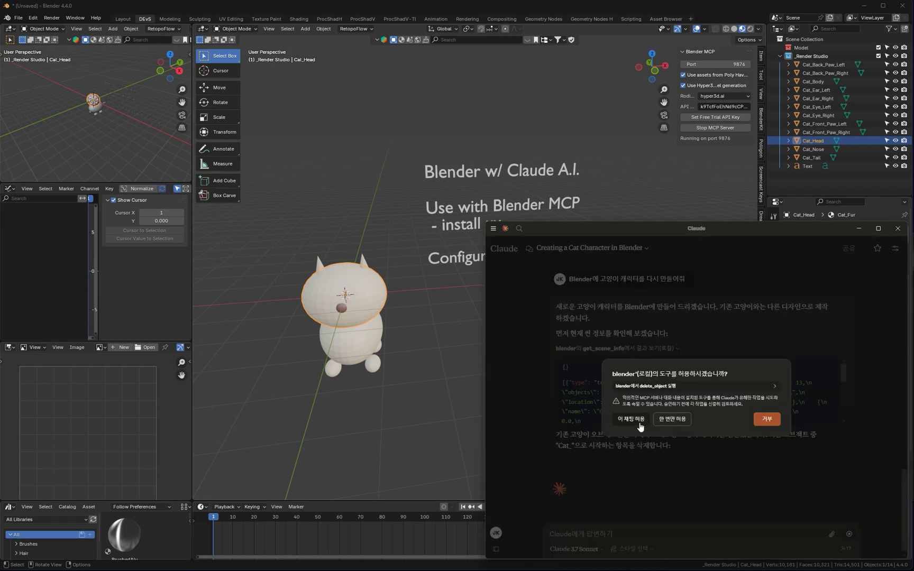
Allow Claude to delete the old cat objects and enable Hyper3D Rodin in Blender.
click(635, 421)
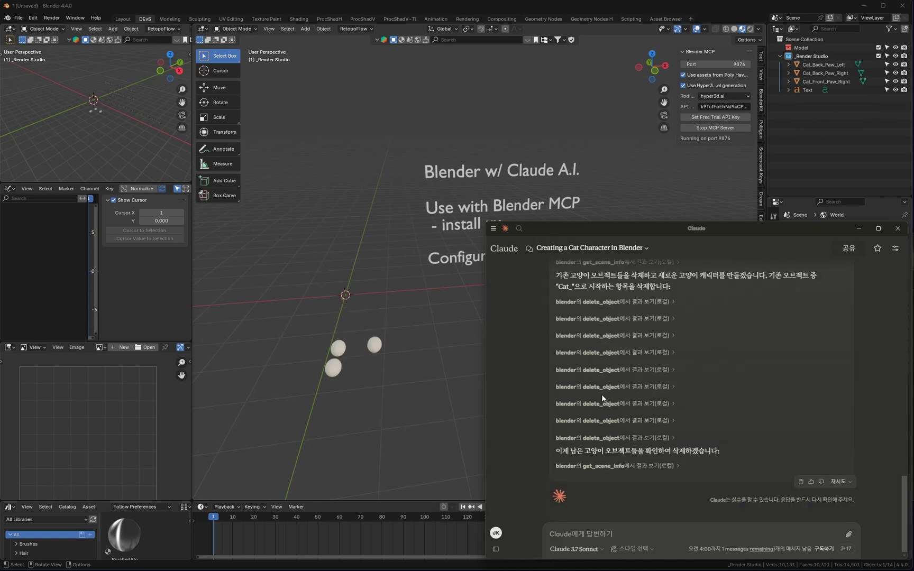
click(797, 200)
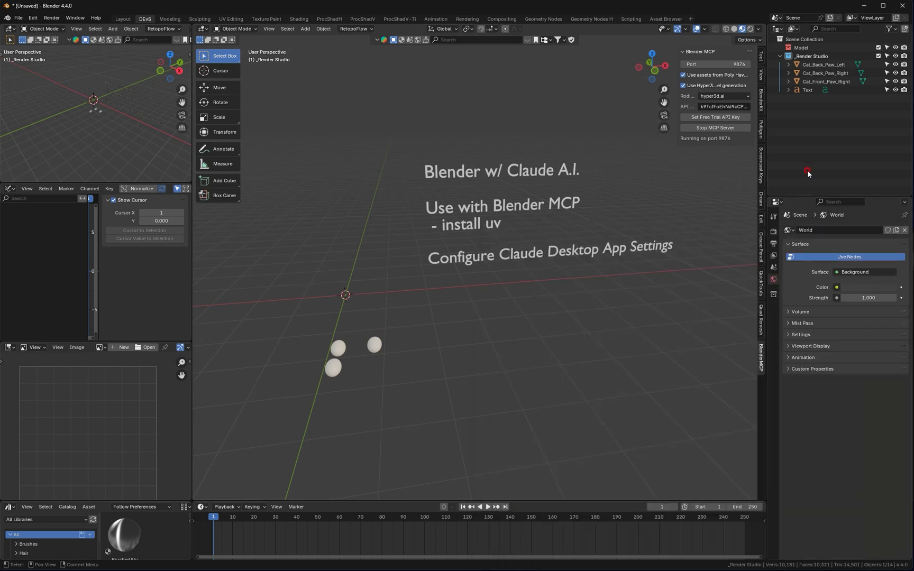
click(683, 85)
key(alt+Tab)
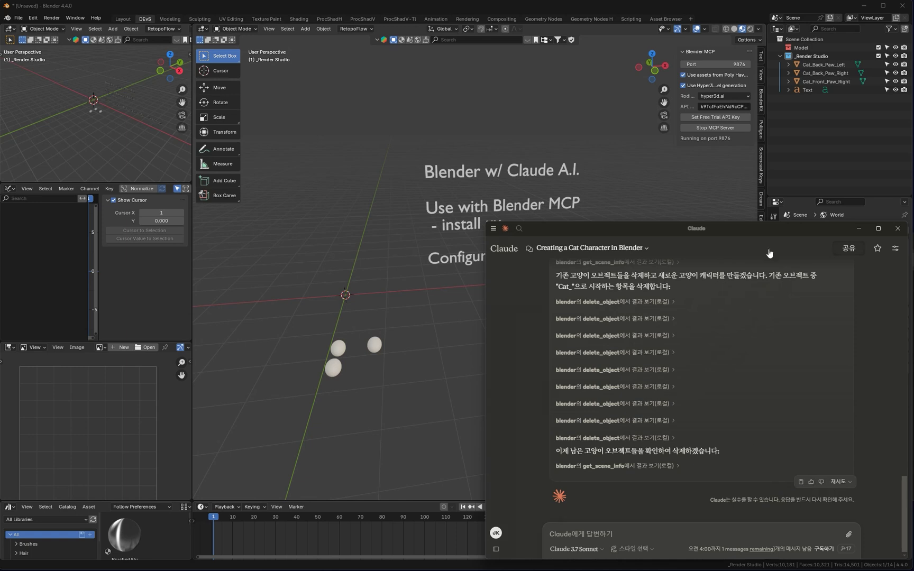
Restart the Blender MCP server on port 9876 and return to Claude.
click(802, 172)
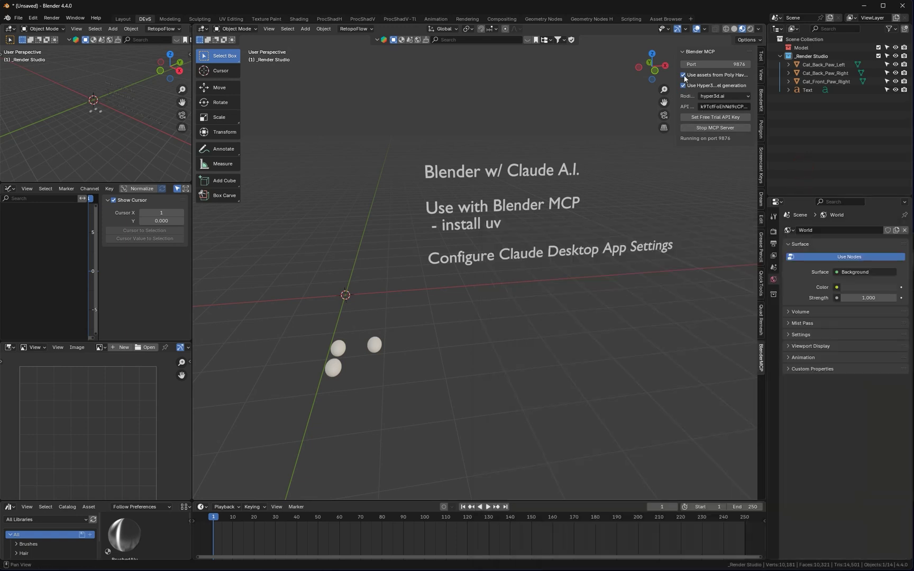
click(715, 128)
click(704, 128)
key(alt+Tab)
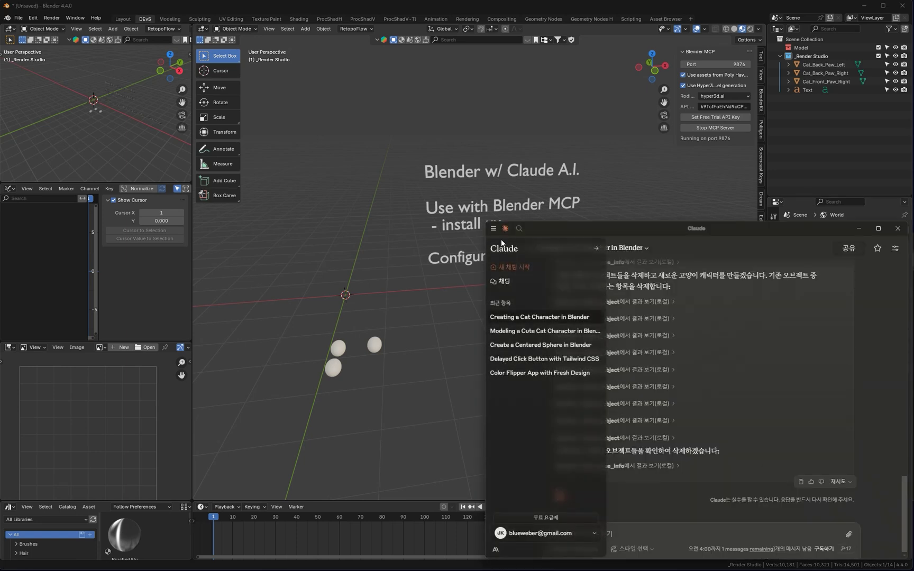
Start a new Claude chat and send a request to create a cat character (고양이 캐릭터) in Blender.
click(494, 229)
mouse_move(509, 240)
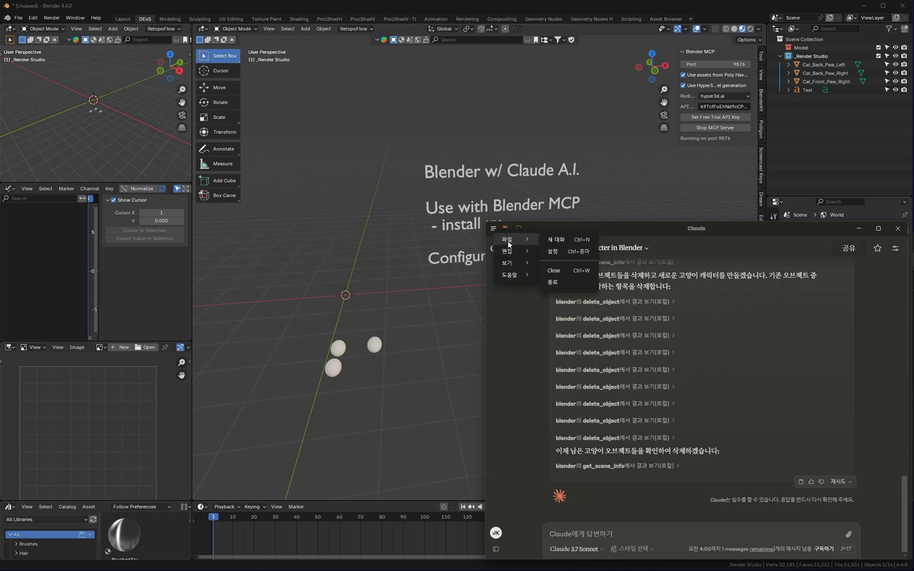
click(566, 275)
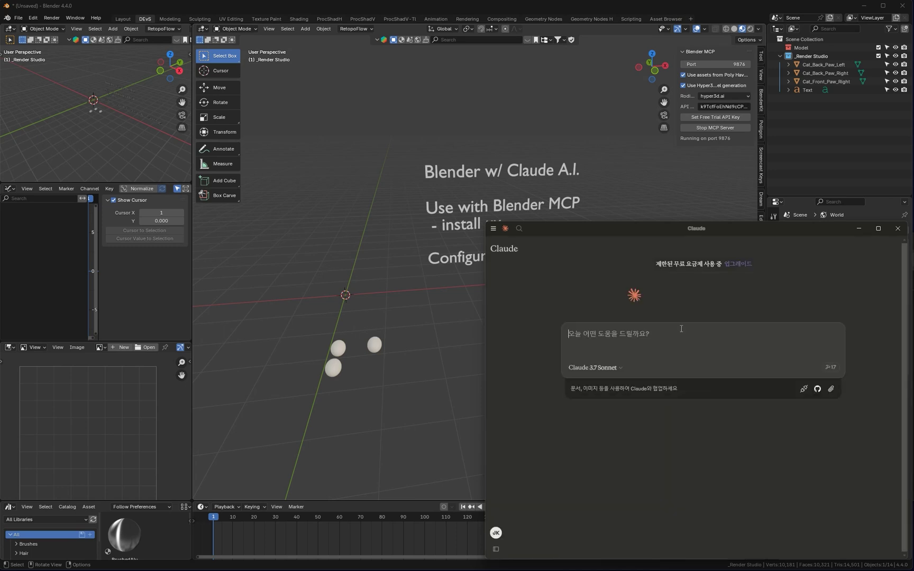
text(b)
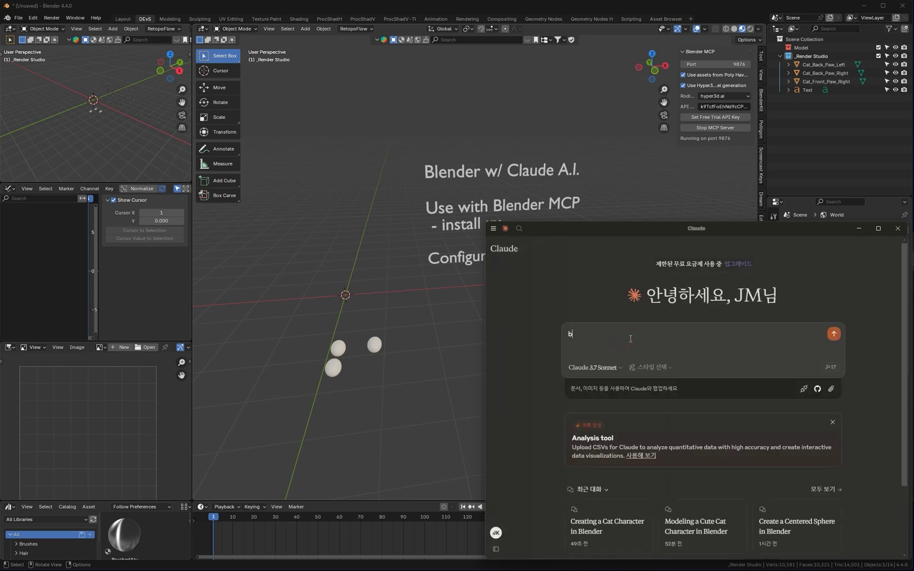
text(lende)
text(r에)
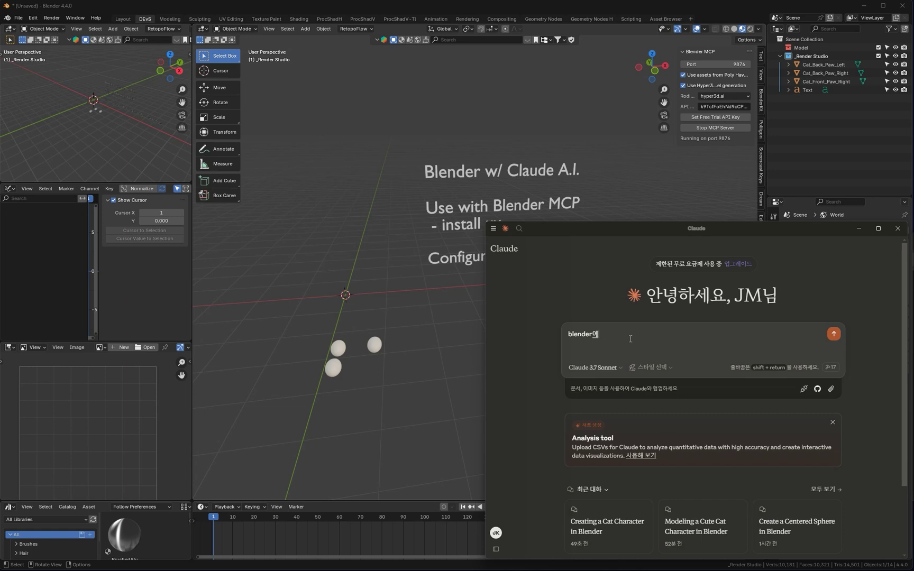
text(양이)
key(BackSpace)
key(BackSpace)
key(BackSpace)
text(고양이 캐릭터를 새)
text(생성해줘)
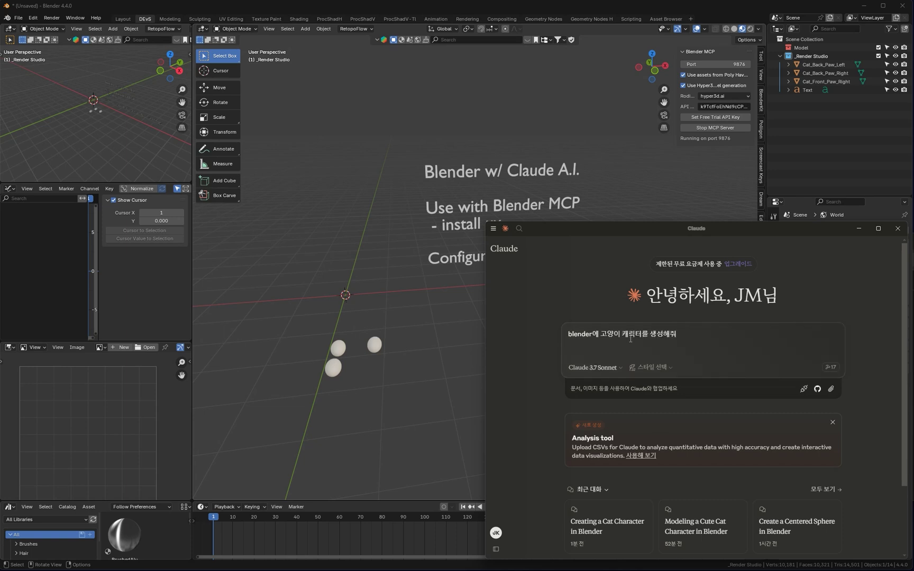
key(Return)
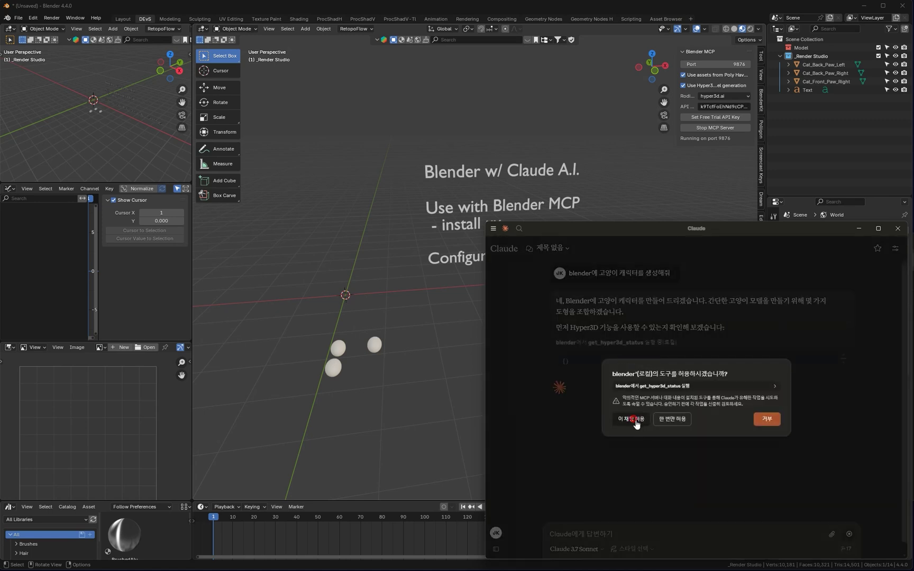
Approve Claude's Hyper3D status, generate, poll, import, reposition and object-info tool calls for the cat.
click(635, 421)
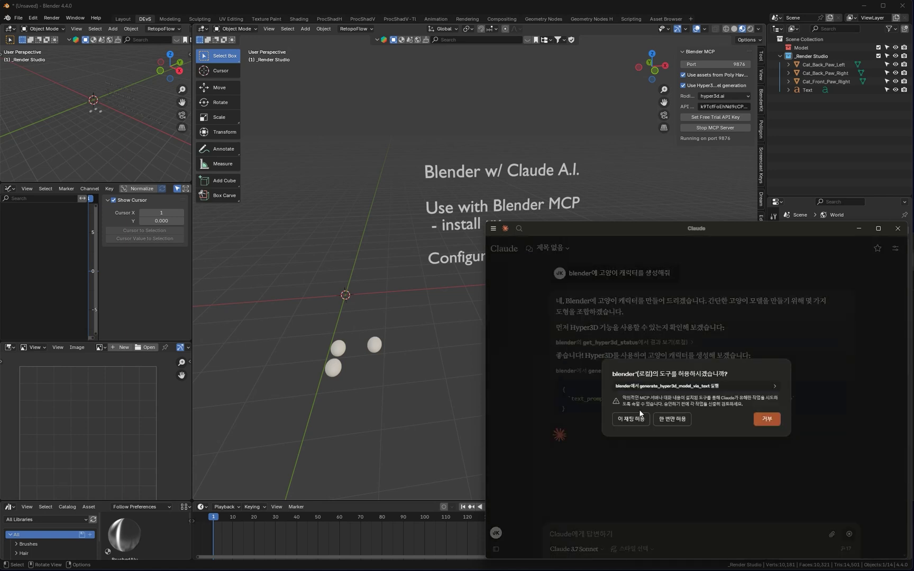
click(647, 420)
drag(575, 329, 708, 329)
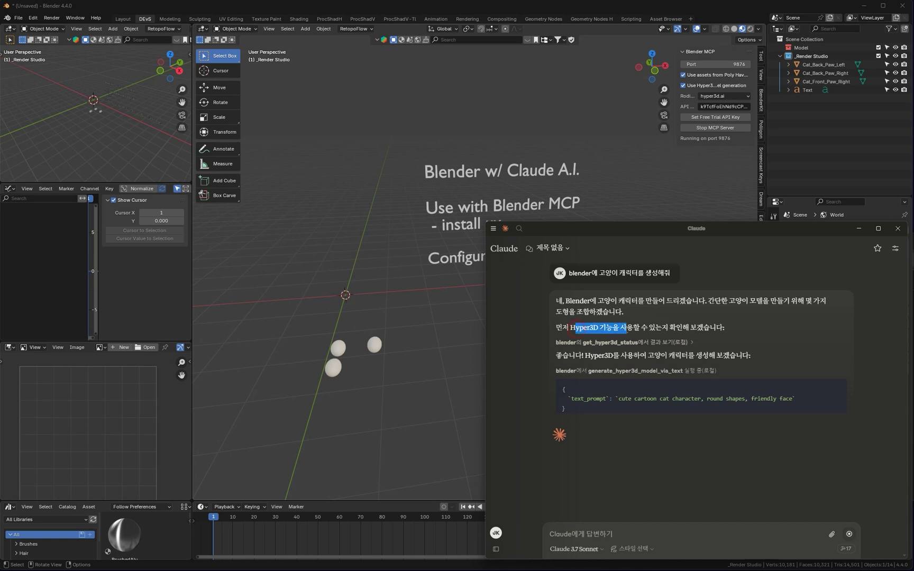
click(746, 327)
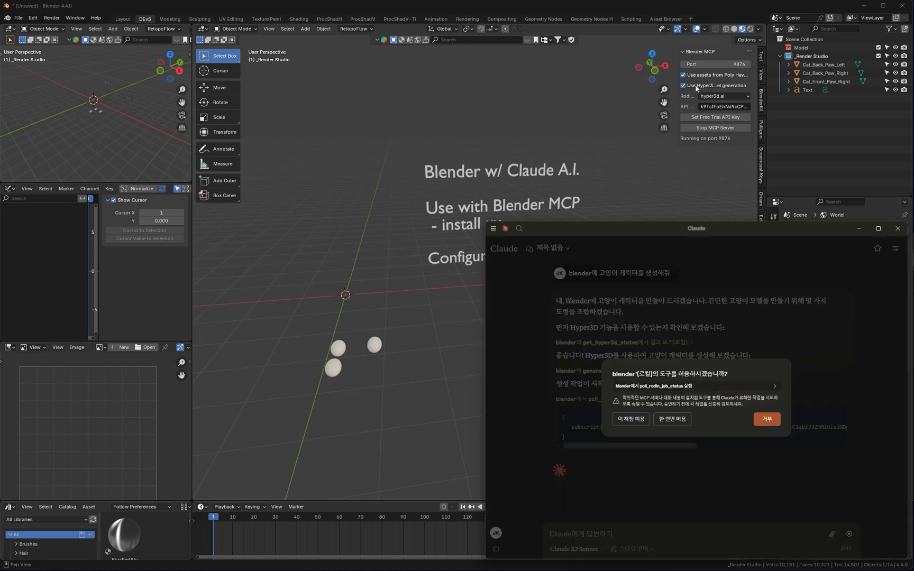
click(635, 418)
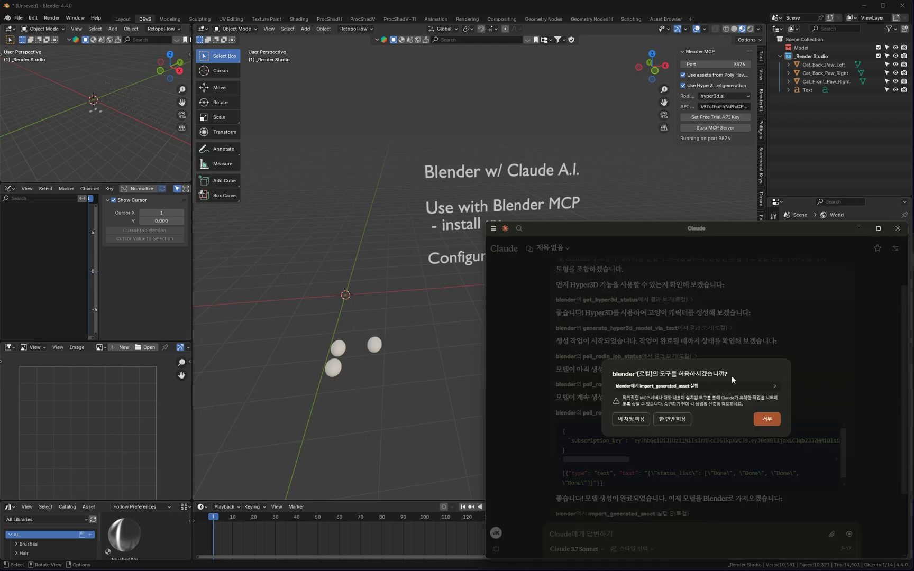
click(647, 421)
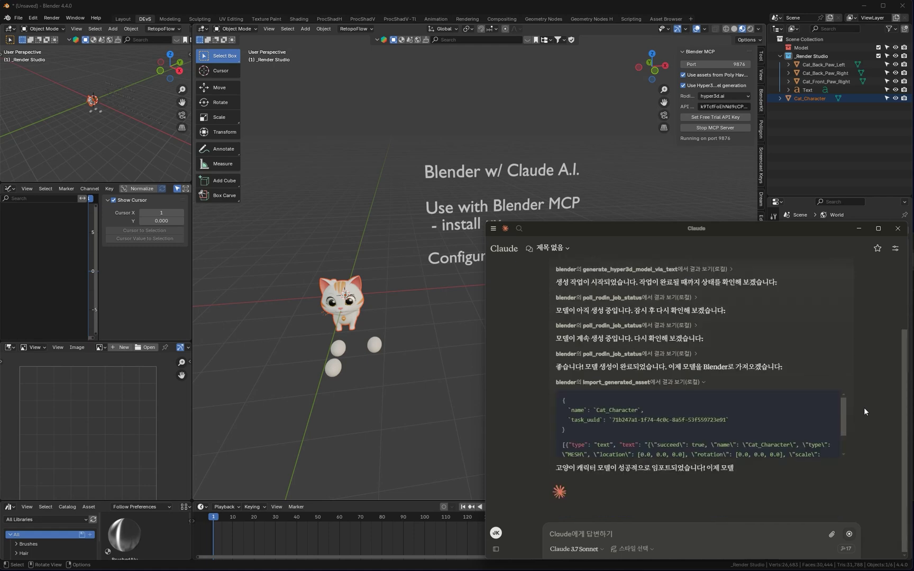
click(624, 419)
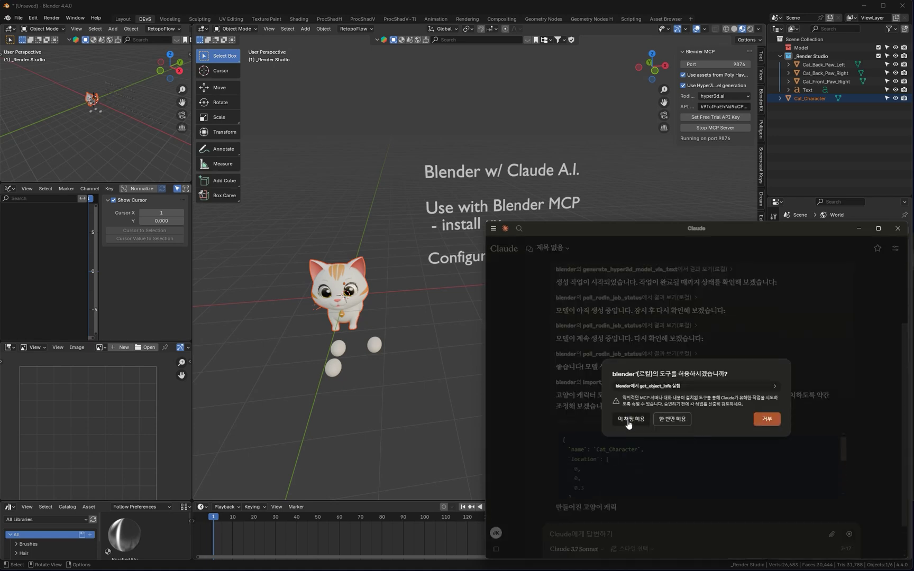
click(628, 421)
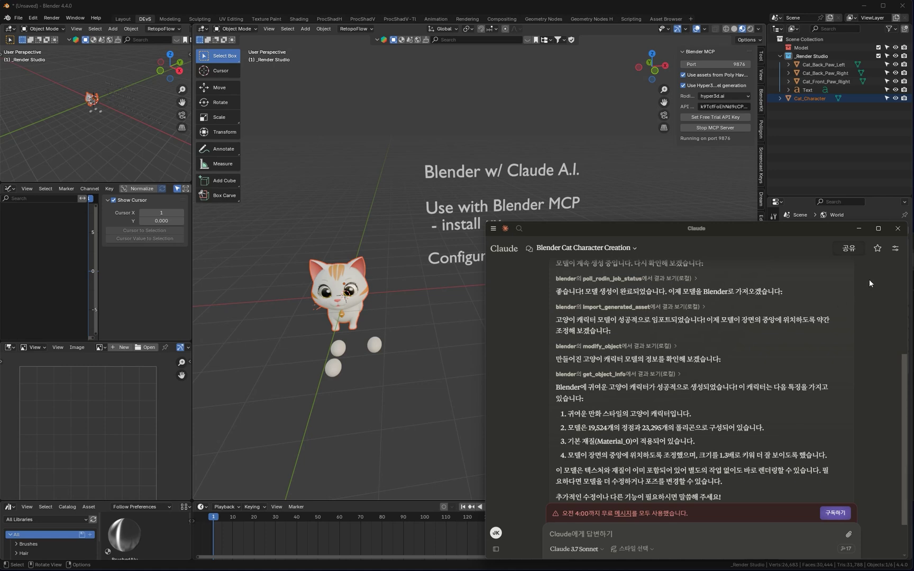
click(370, 367)
Select the imported Cat_Character, orbit around it, then reopen Hyper3D's API dashboard in Chrome.
scroll(362, 339, up, 2)
scroll(370, 339, up, 3)
mouse_move(371, 339)
shift+middle_down()
mouse_move(481, 339)
mouse_move(542, 398)
shift+middle_up()
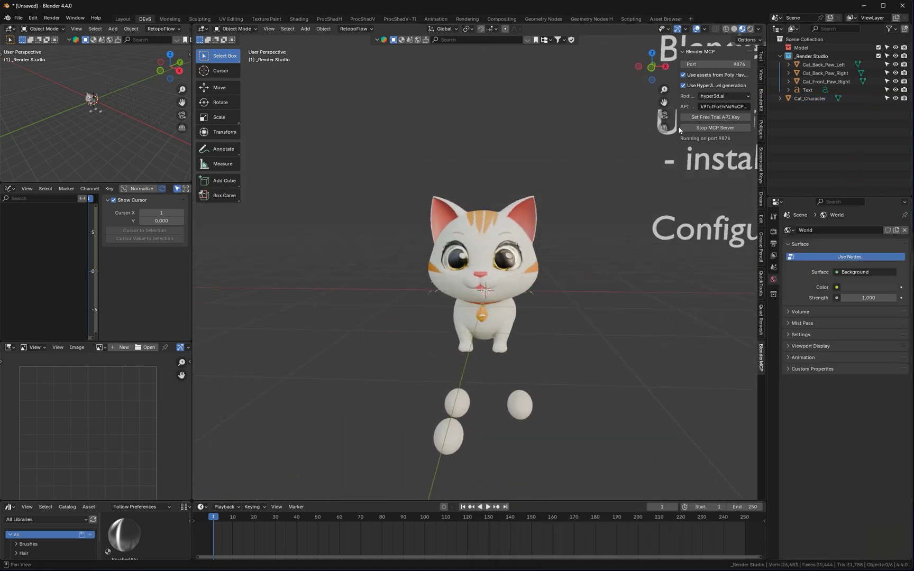
mouse_move(526, 383)
middle_down()
mouse_move(513, 319)
mouse_move(578, 317)
mouse_move(615, 269)
middle_up()
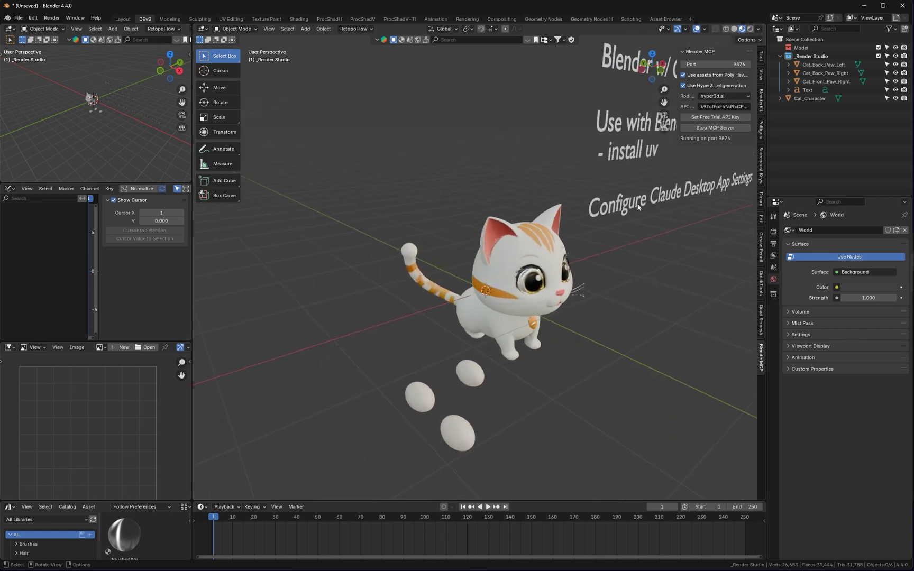
click(542, 300)
mouse_move(543, 301)
middle_down()
mouse_move(526, 334)
mouse_move(606, 341)
mouse_move(552, 363)
mouse_move(570, 345)
middle_up()
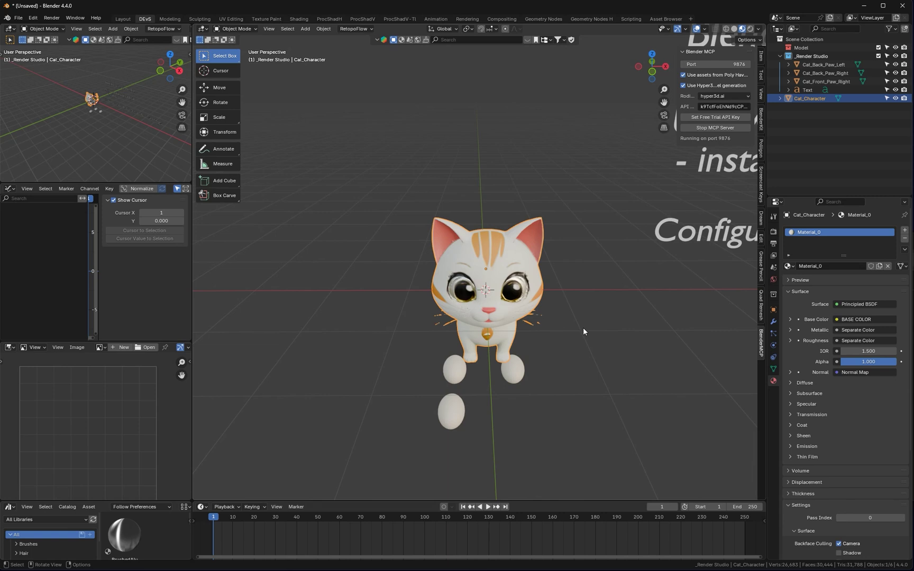
mouse_move(581, 325)
middle_down()
mouse_move(509, 338)
mouse_move(529, 350)
mouse_move(568, 344)
mouse_move(560, 357)
middle_up()
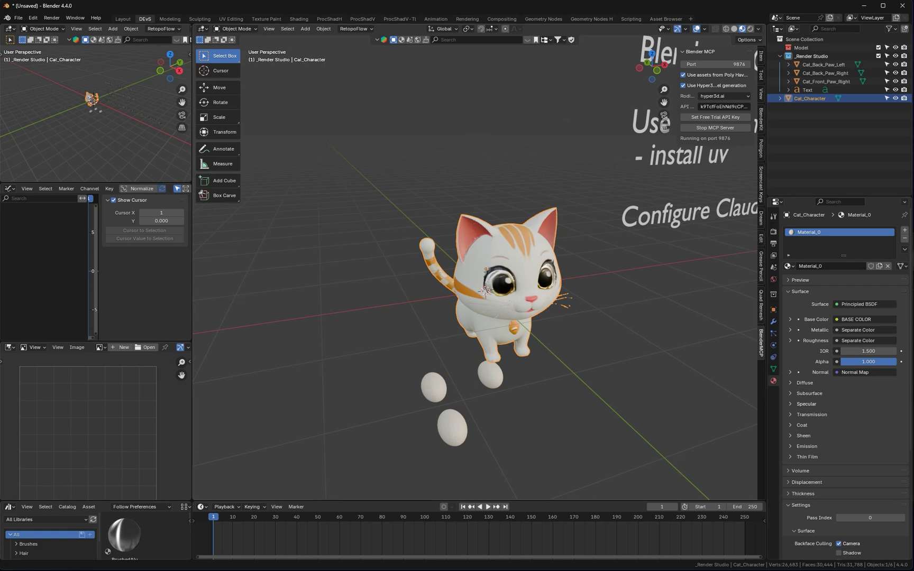
middle_drag(571, 377, 584, 384)
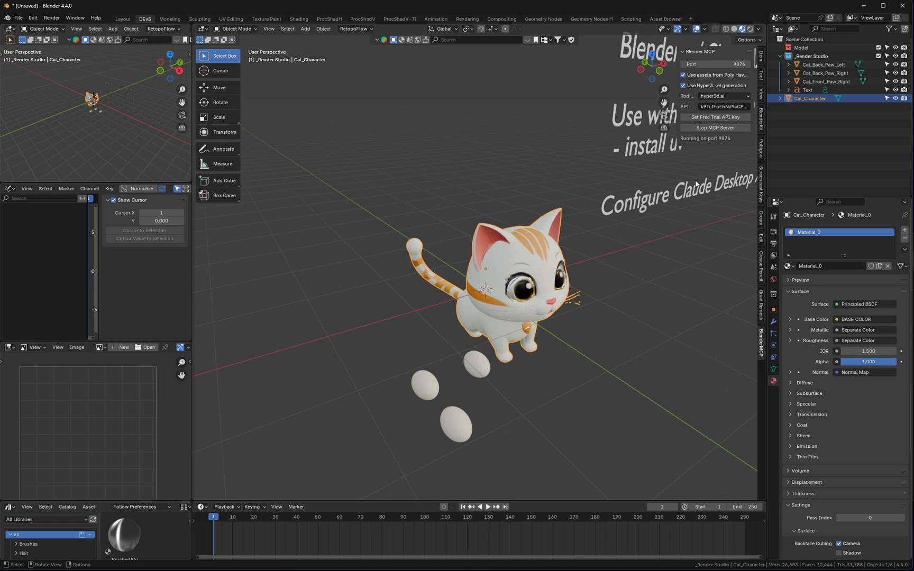
middle_drag(647, 312, 648, 349)
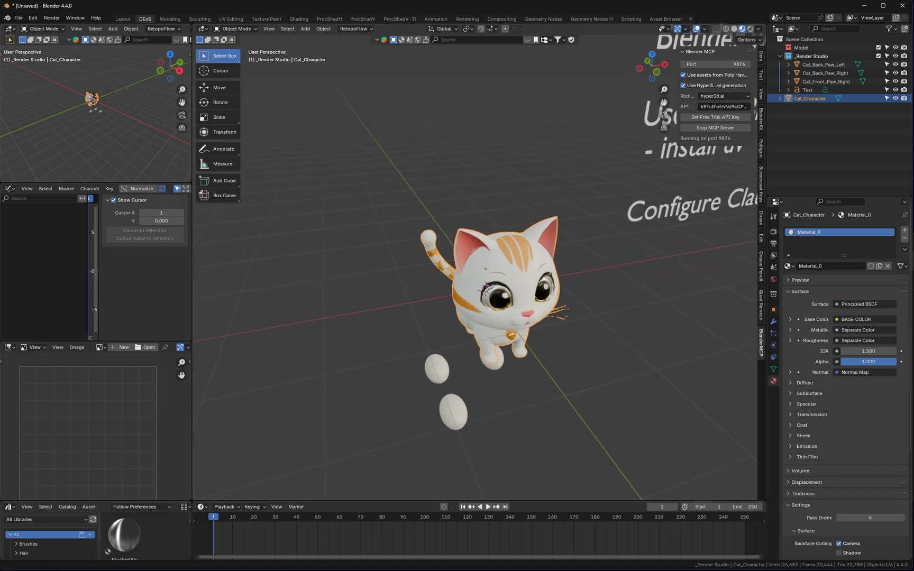
key(alt+Tab)
click(684, 122)
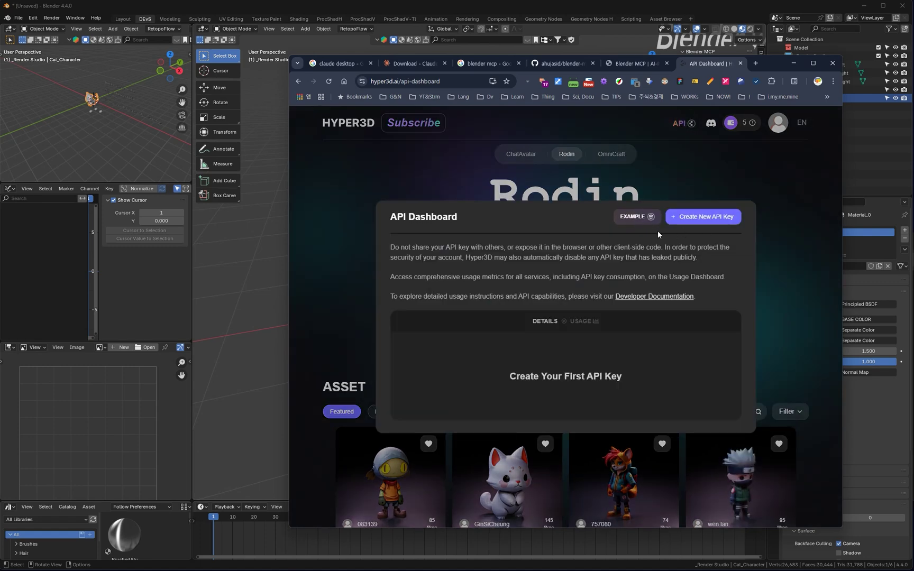
View the Rodin membership plans, then return to Blender and orbit around the cat.
click(720, 198)
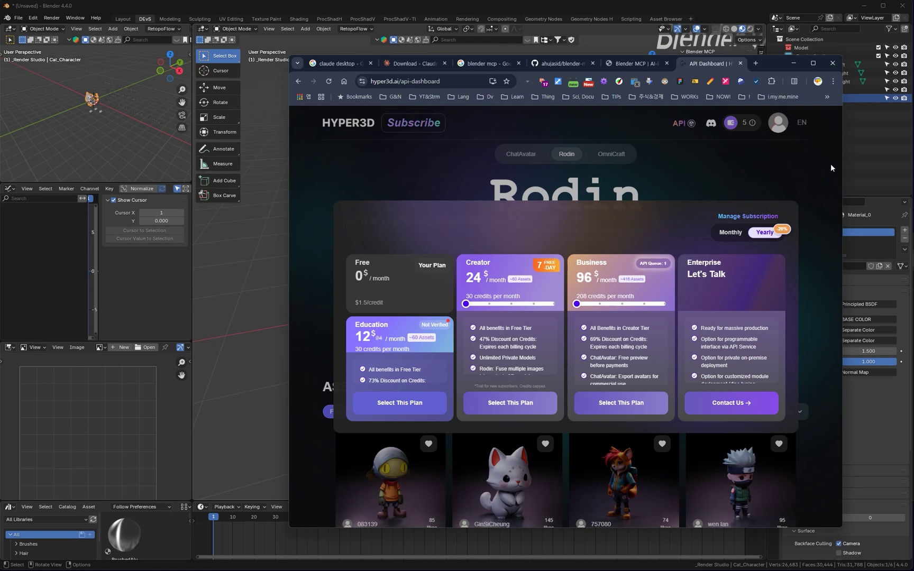
click(870, 154)
mouse_move(627, 296)
middle_down()
mouse_move(604, 290)
mouse_move(597, 317)
middle_up()
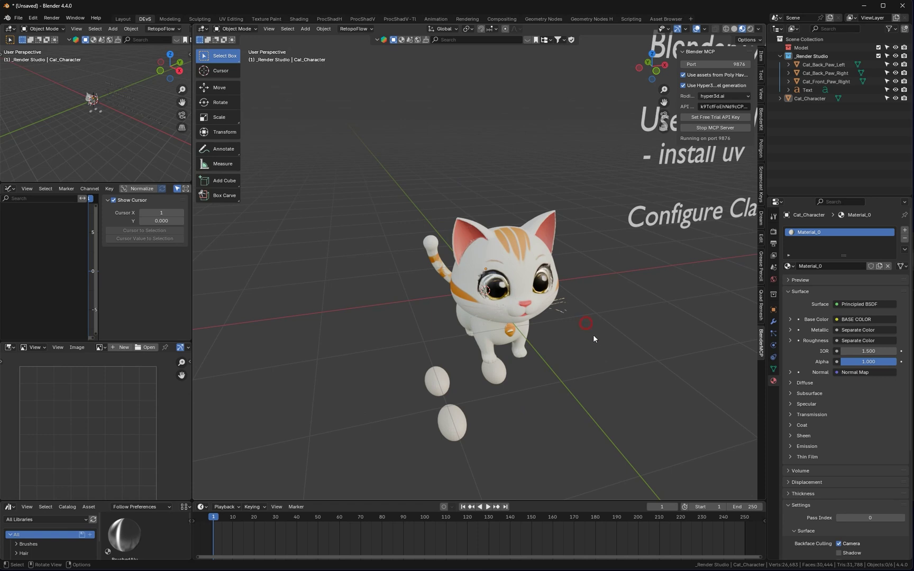
mouse_move(581, 365)
middle_down()
mouse_move(614, 364)
mouse_move(612, 375)
mouse_move(648, 364)
mouse_move(536, 338)
middle_up()
scroll(620, 336, down, 4)
scroll(620, 336, down, 2)
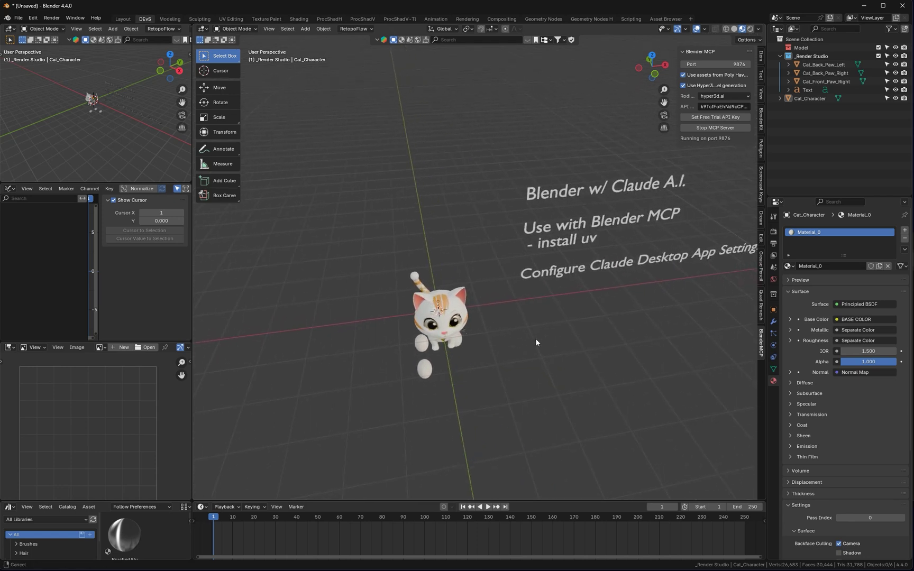
mouse_move(600, 347)
middle_down()
mouse_move(594, 355)
mouse_move(569, 335)
mouse_move(591, 335)
mouse_move(510, 370)
mouse_move(543, 369)
middle_up()
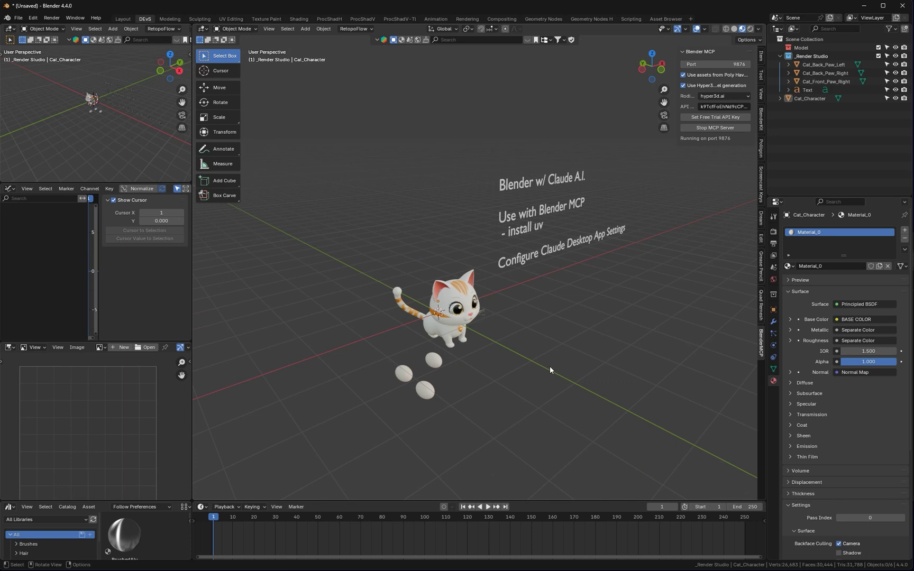
mouse_move(552, 358)
middle_down()
mouse_move(564, 354)
mouse_move(525, 343)
middle_up()
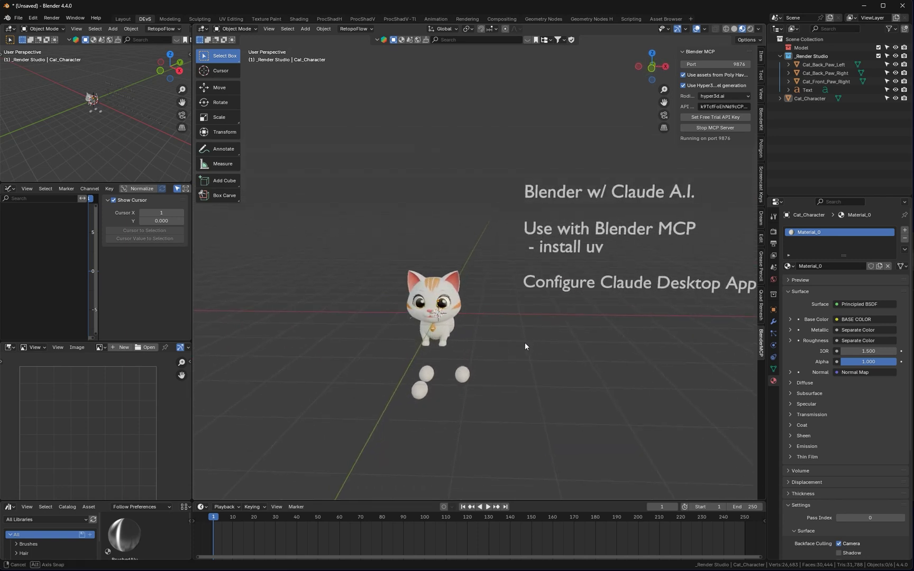